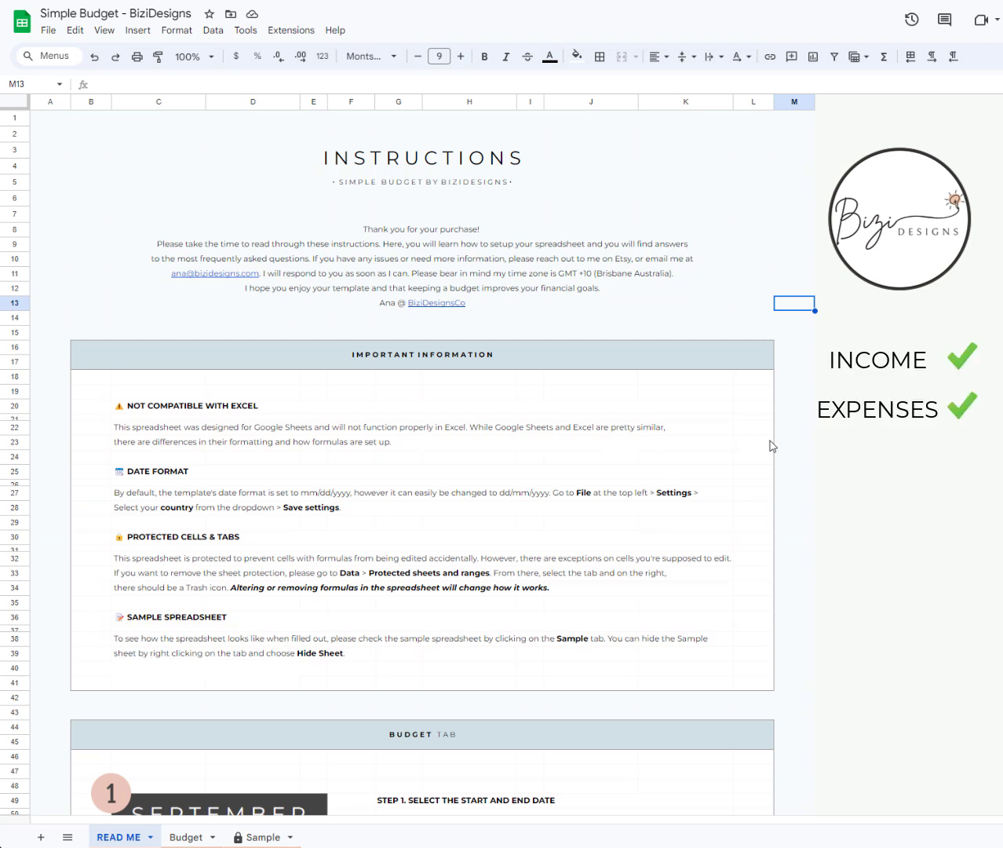
Read the important information and the first Budget tab instructions on the READ ME sheet.
left_click(908, 446)
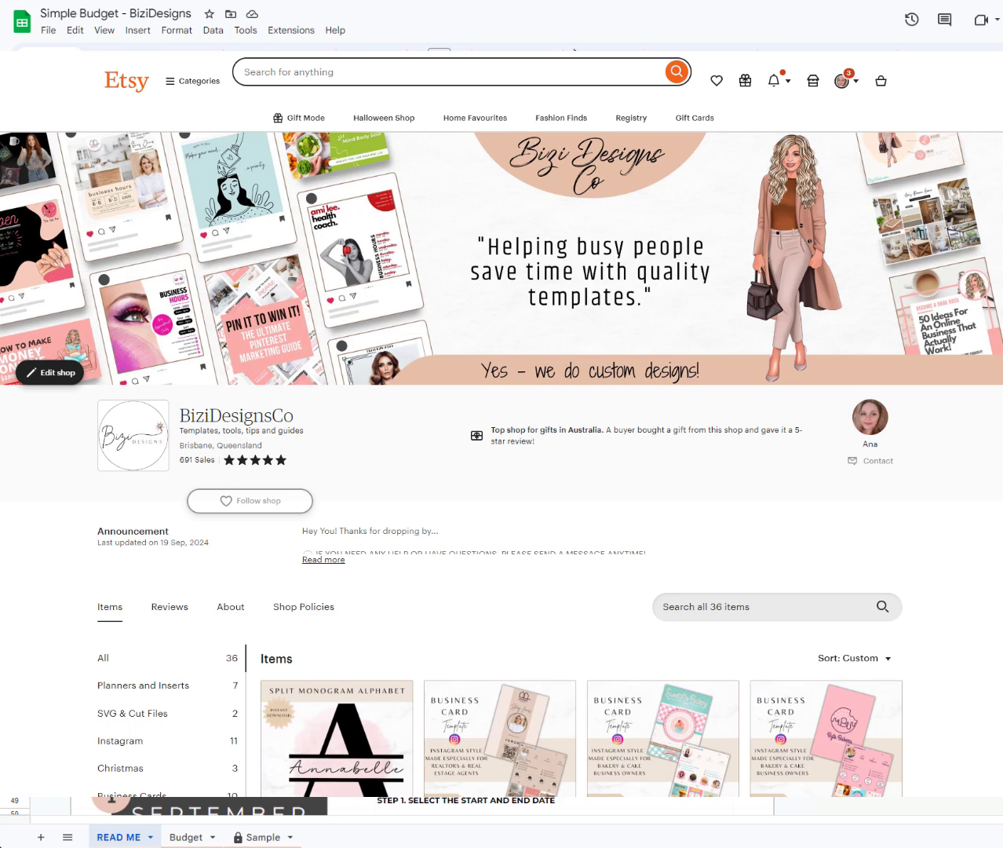
scroll(502, 487, "down", 1)
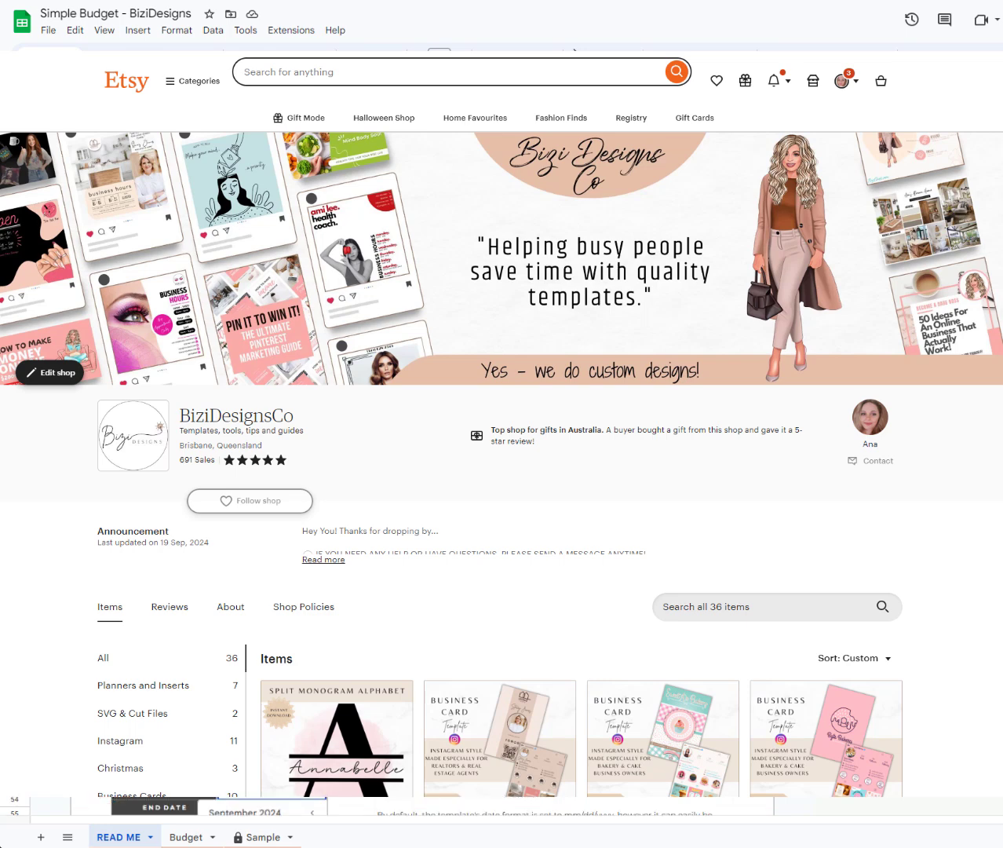
scroll(503, 487, "down", 2)
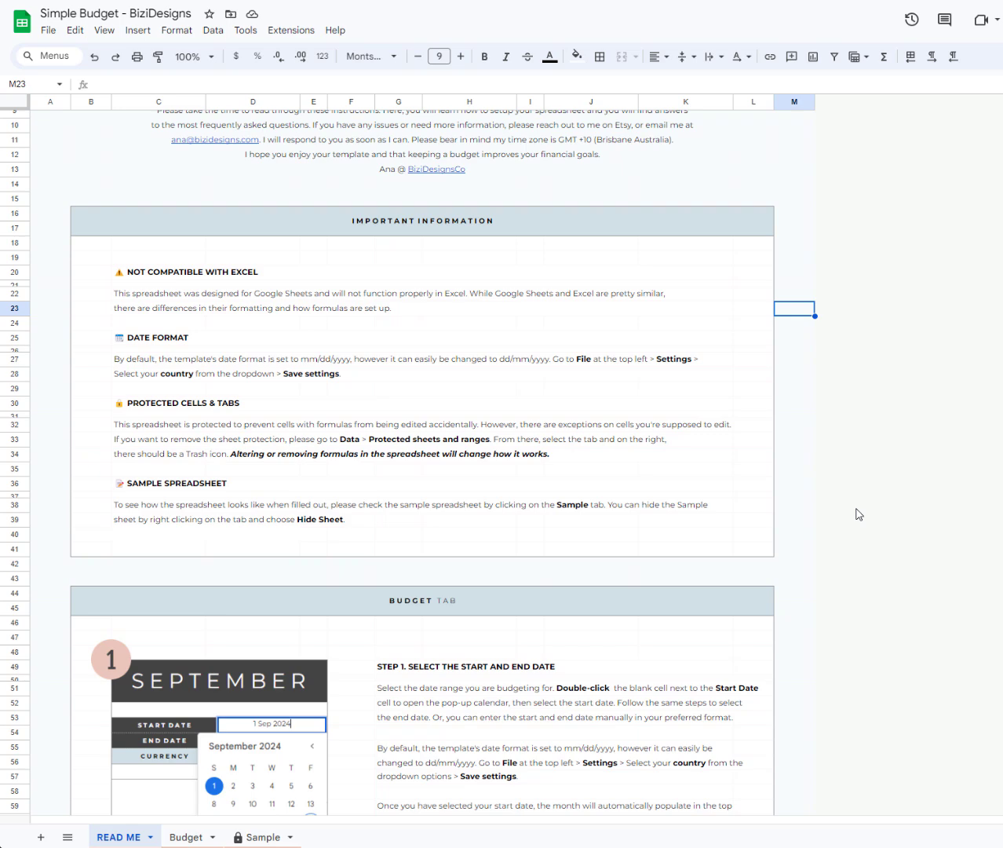
scroll(859, 514, "down", 1)
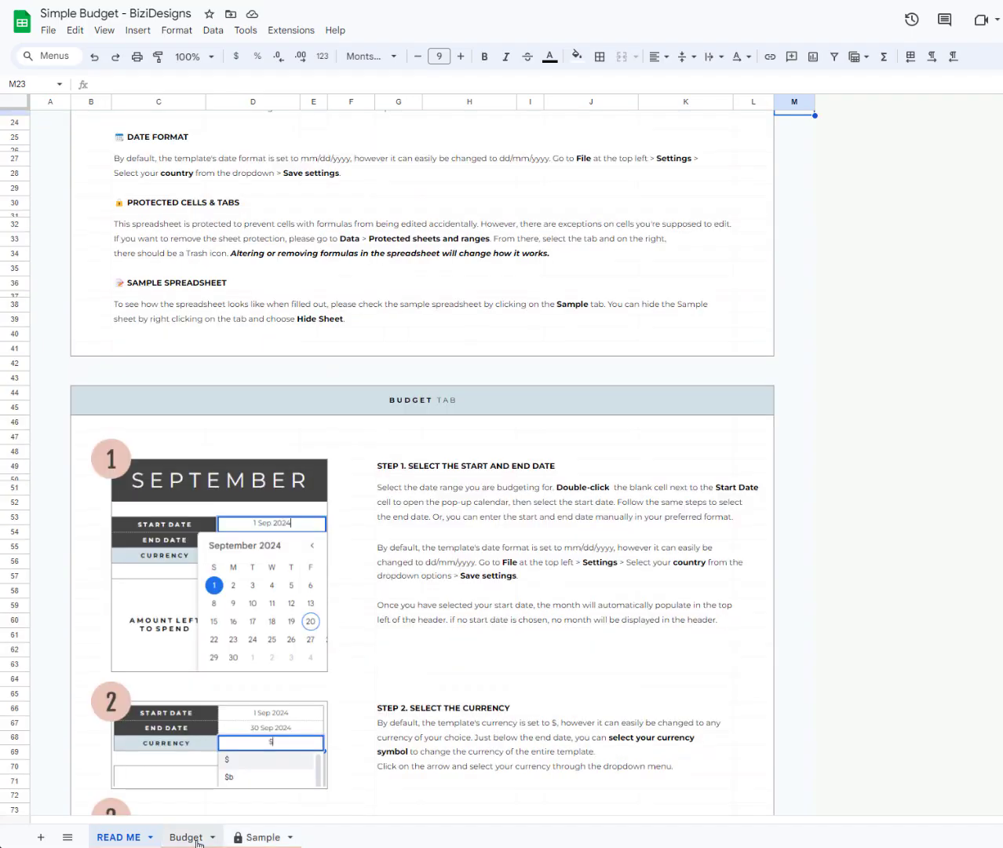
On the Budget sheet, set the start date to 1 Sep 2024 and the end date to 30 Sep 2024.
left_click(196, 838)
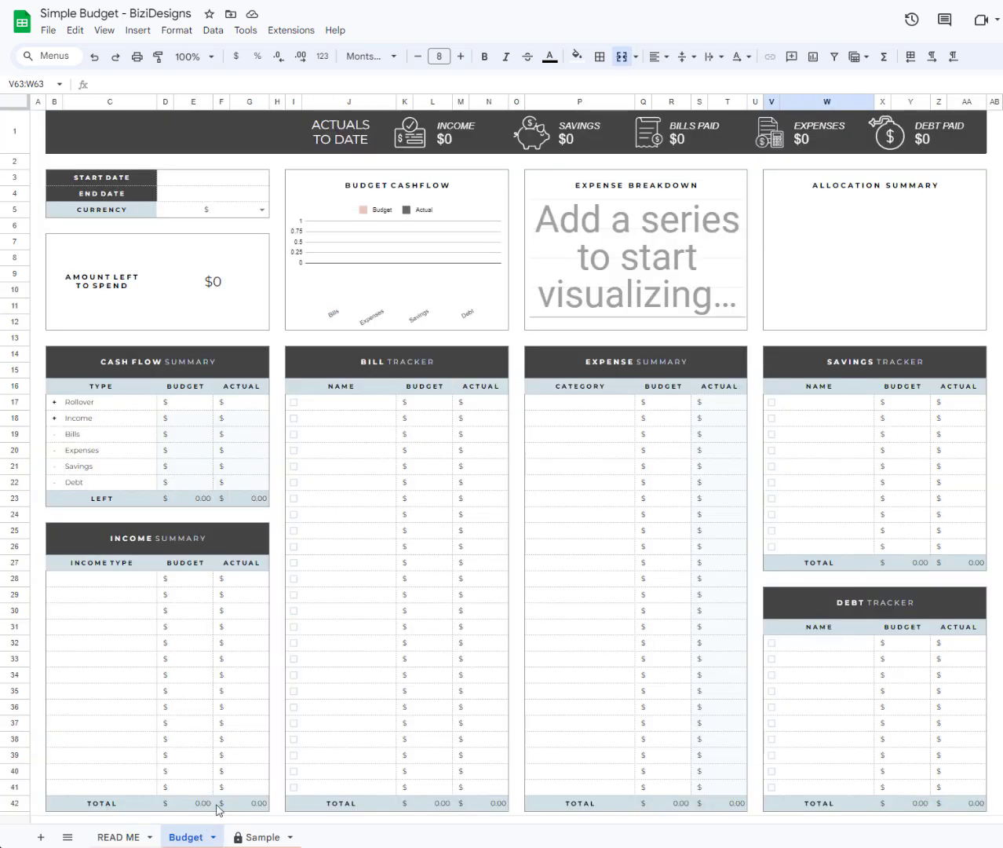
double_click(216, 185)
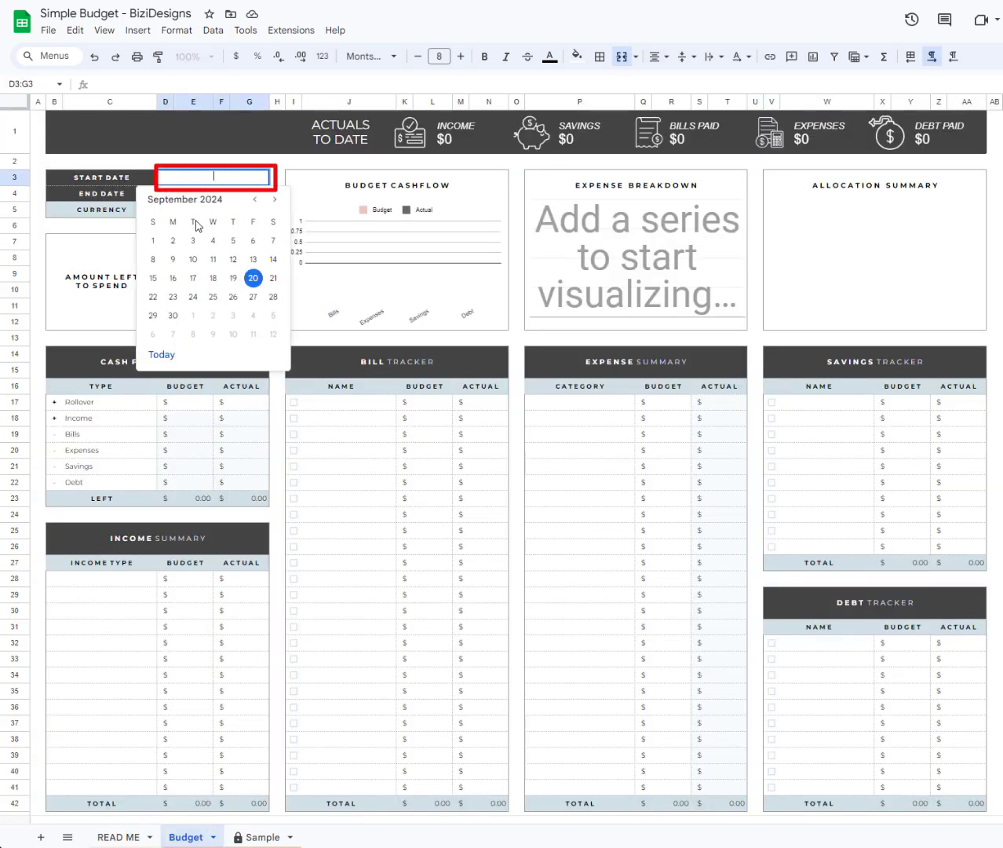
left_click(153, 242)
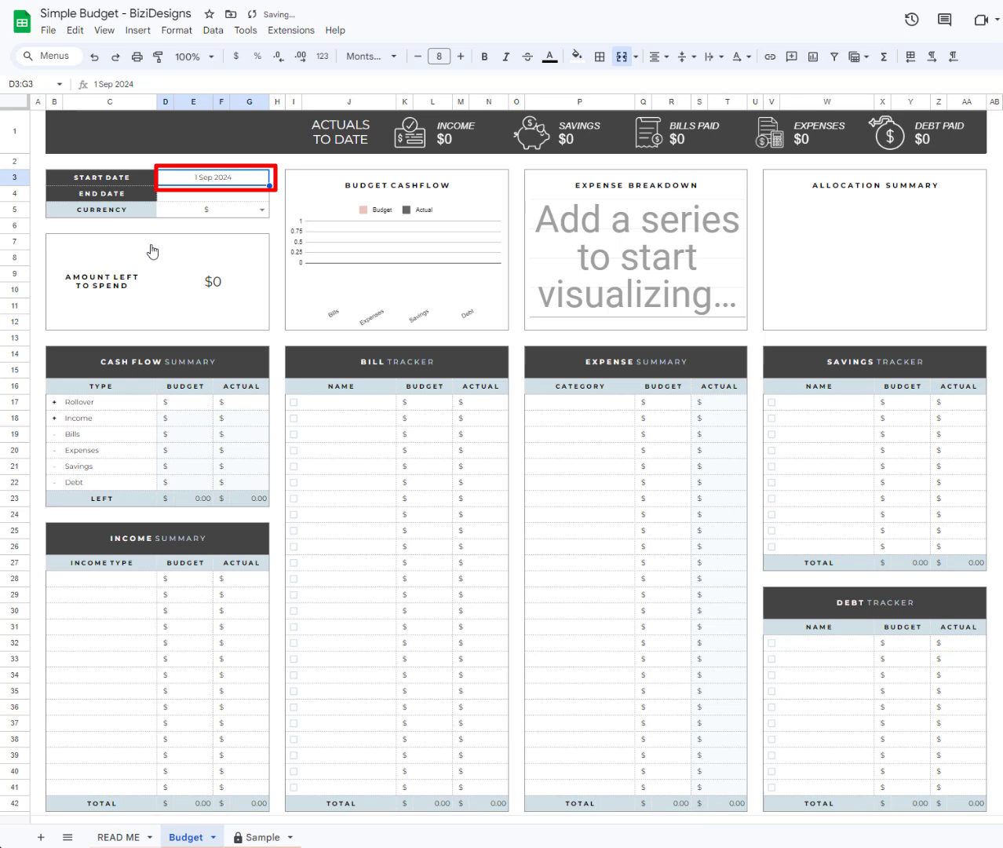
double_click(218, 195)
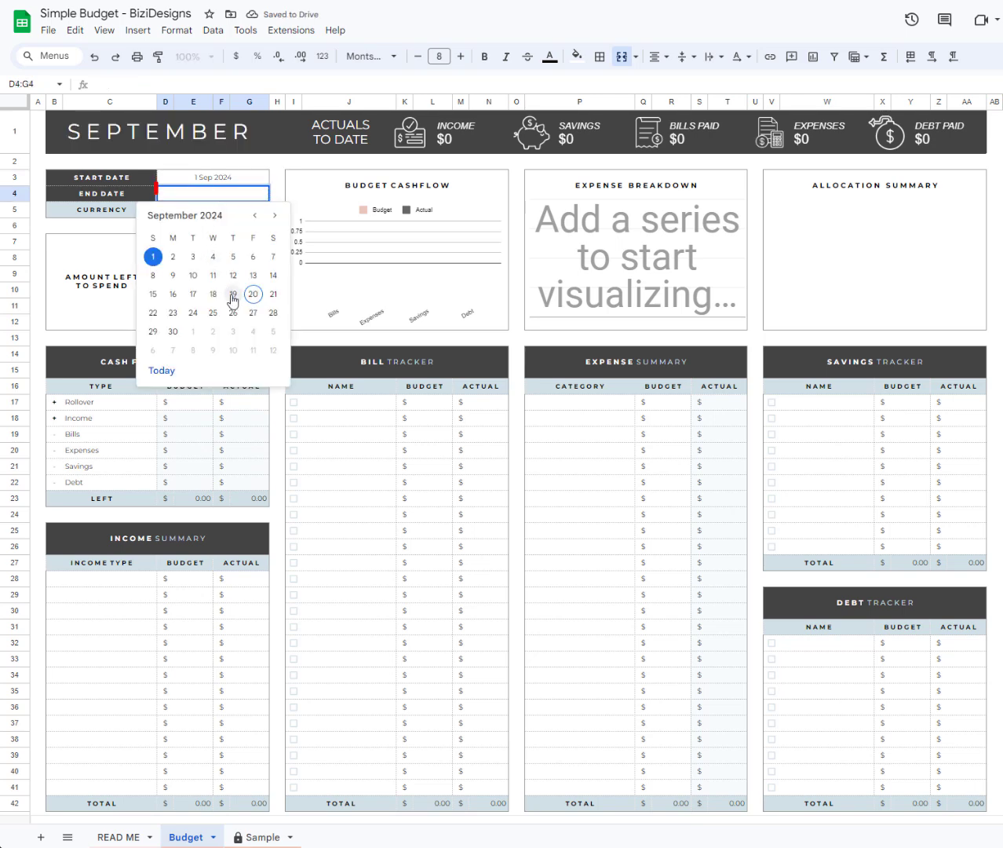
left_click(173, 331)
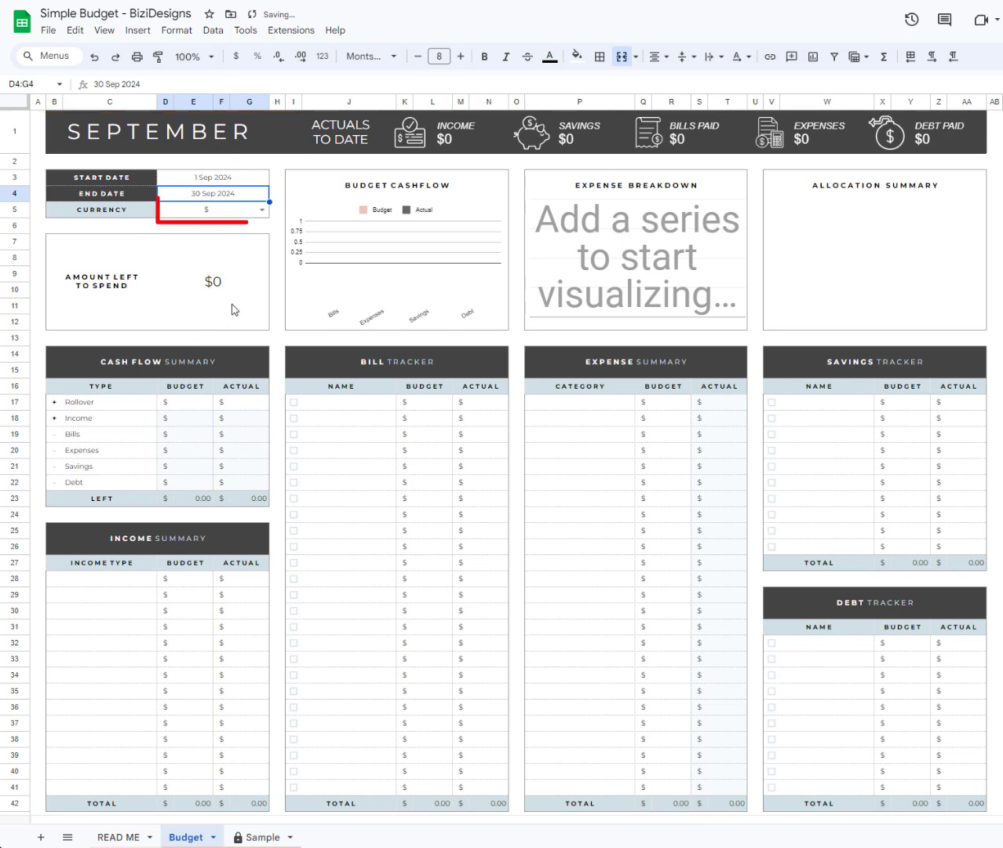
Look through the available currency symbols without changing the $ setting, and consult the setup steps on the READ ME sheet.
left_click(266, 212)
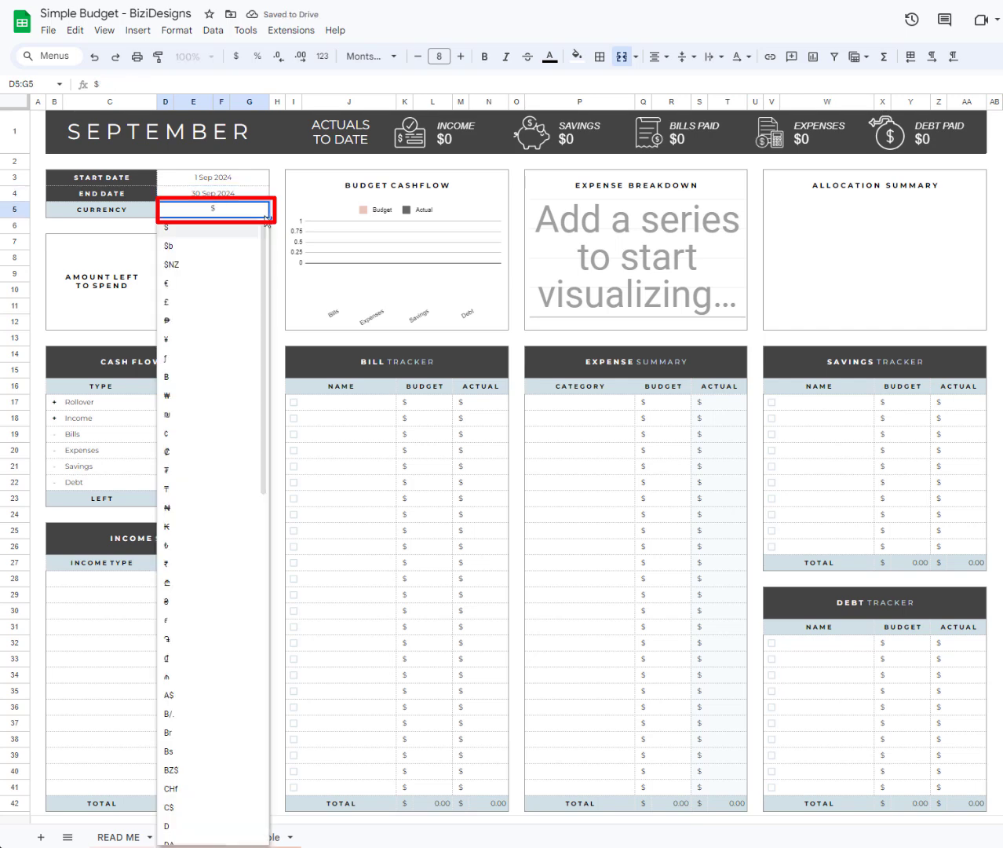
left_click(217, 310)
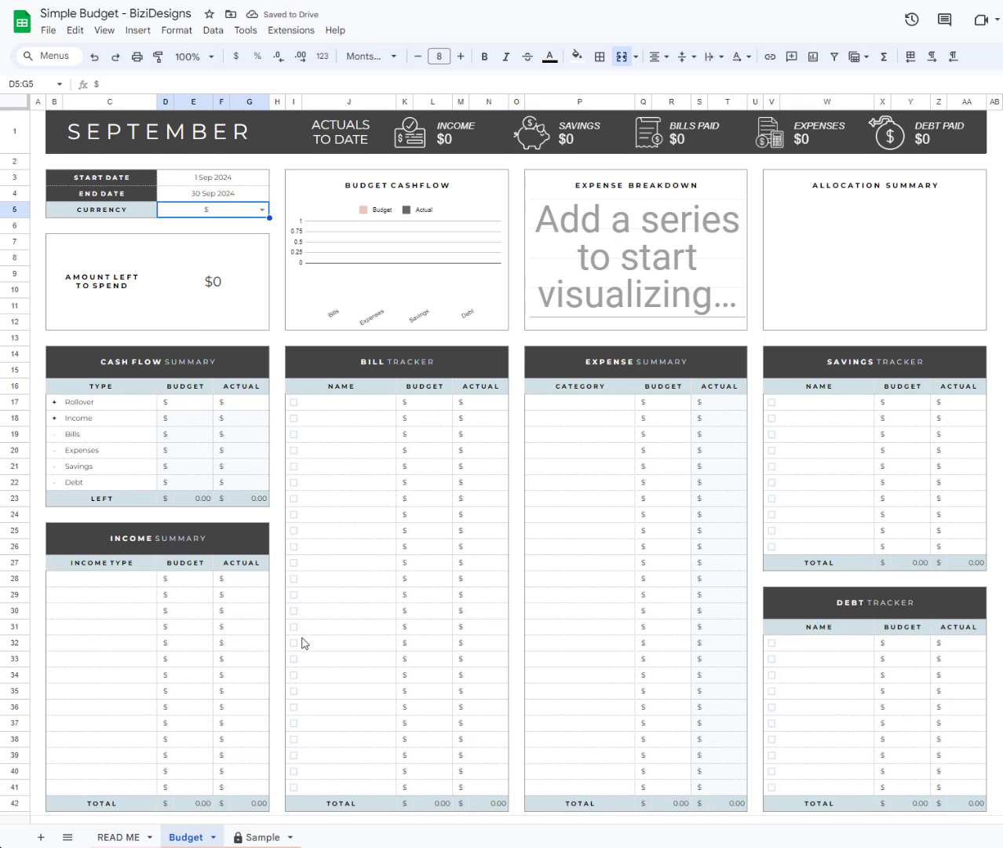
left_click(118, 838)
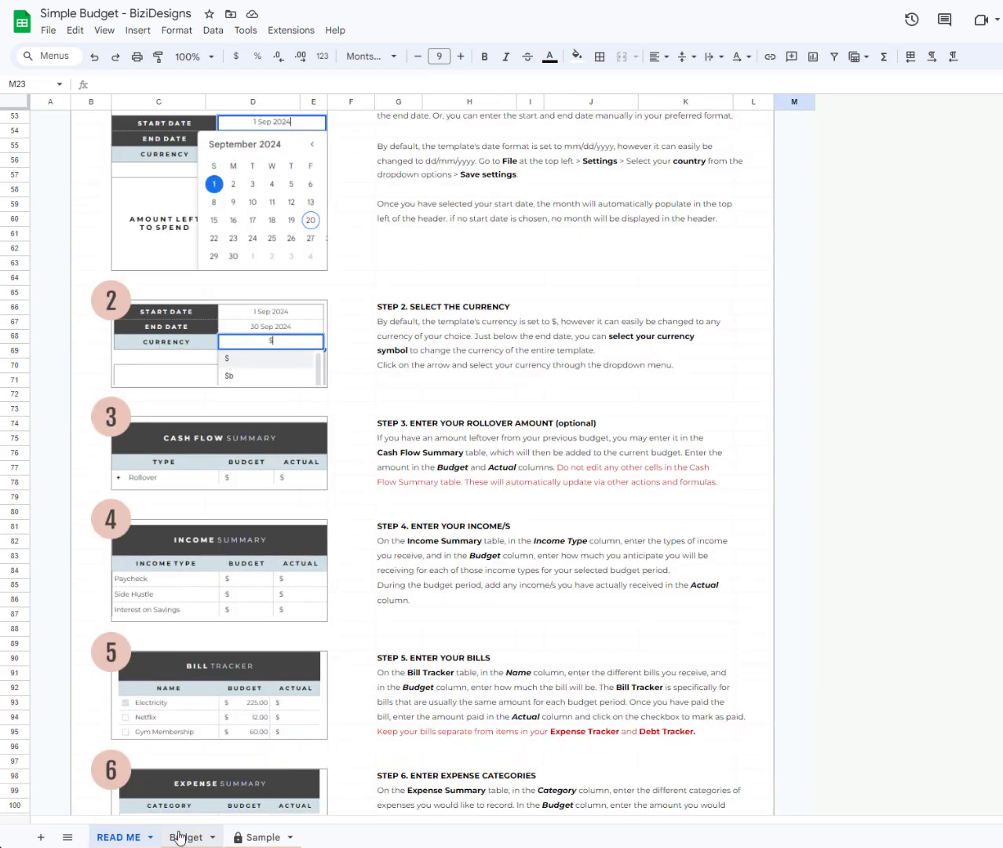
left_click(186, 837)
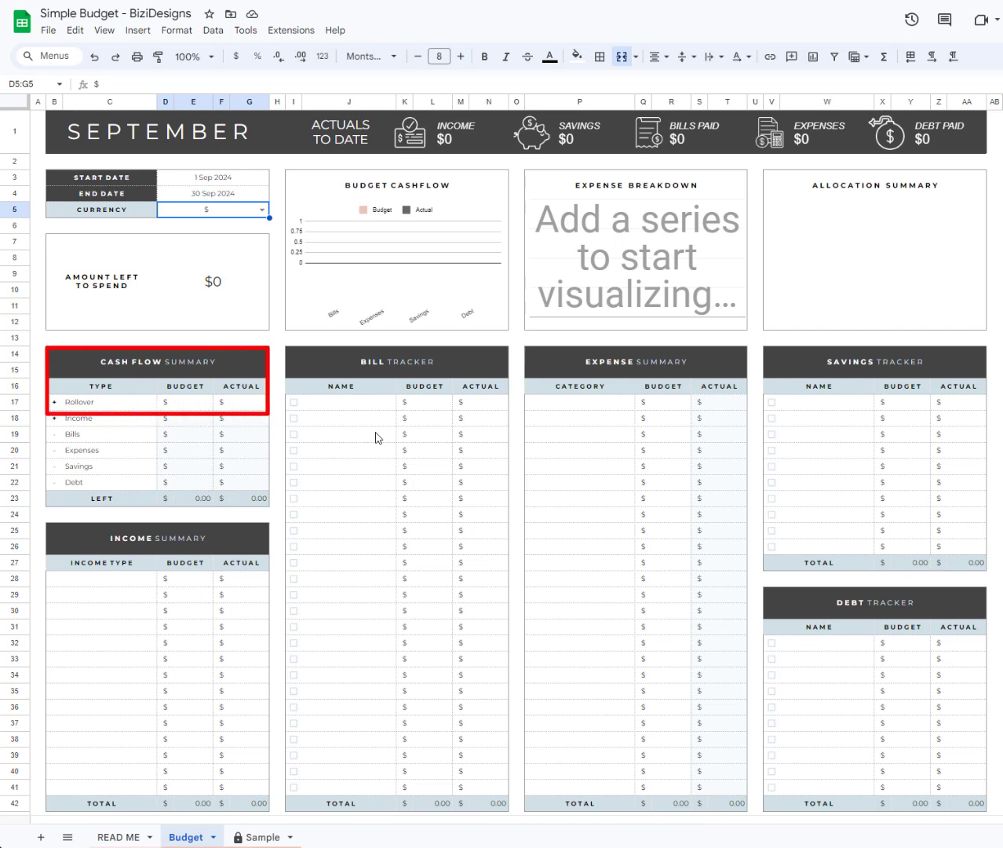
Enter a Rollover of 250 for both Budget and Actual in the Cash Flow Summary.
left_click(178, 404)
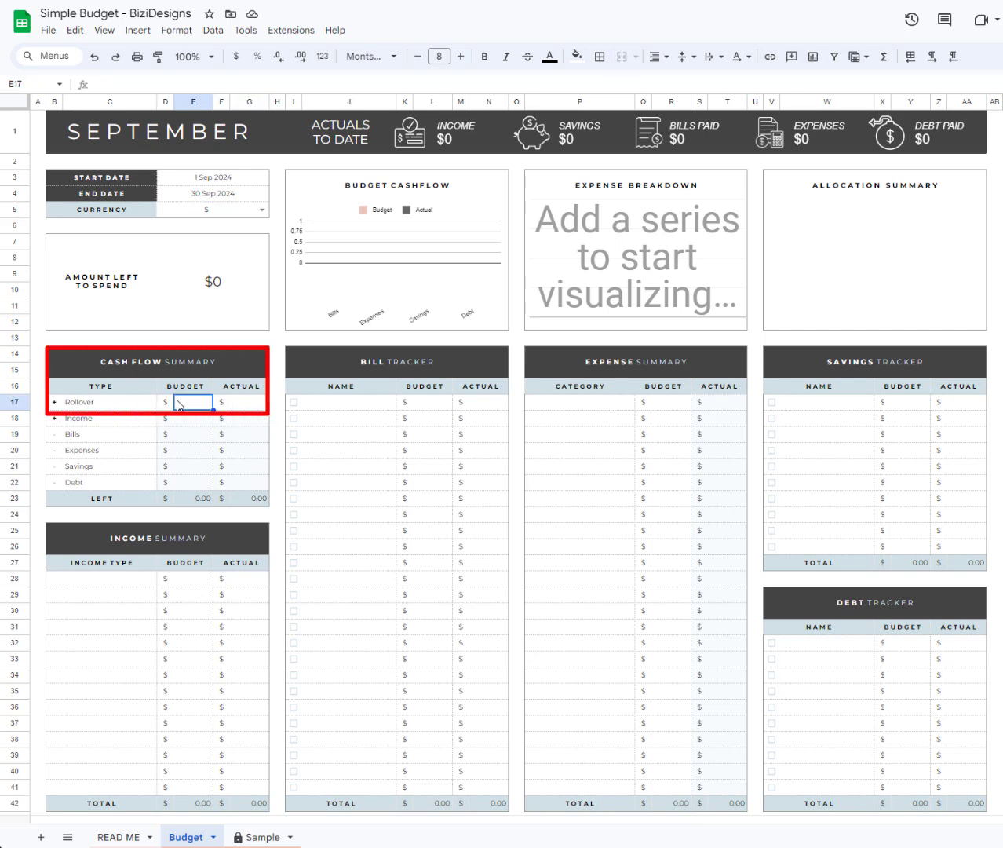
type("250")
left_click(244, 403)
type("250")
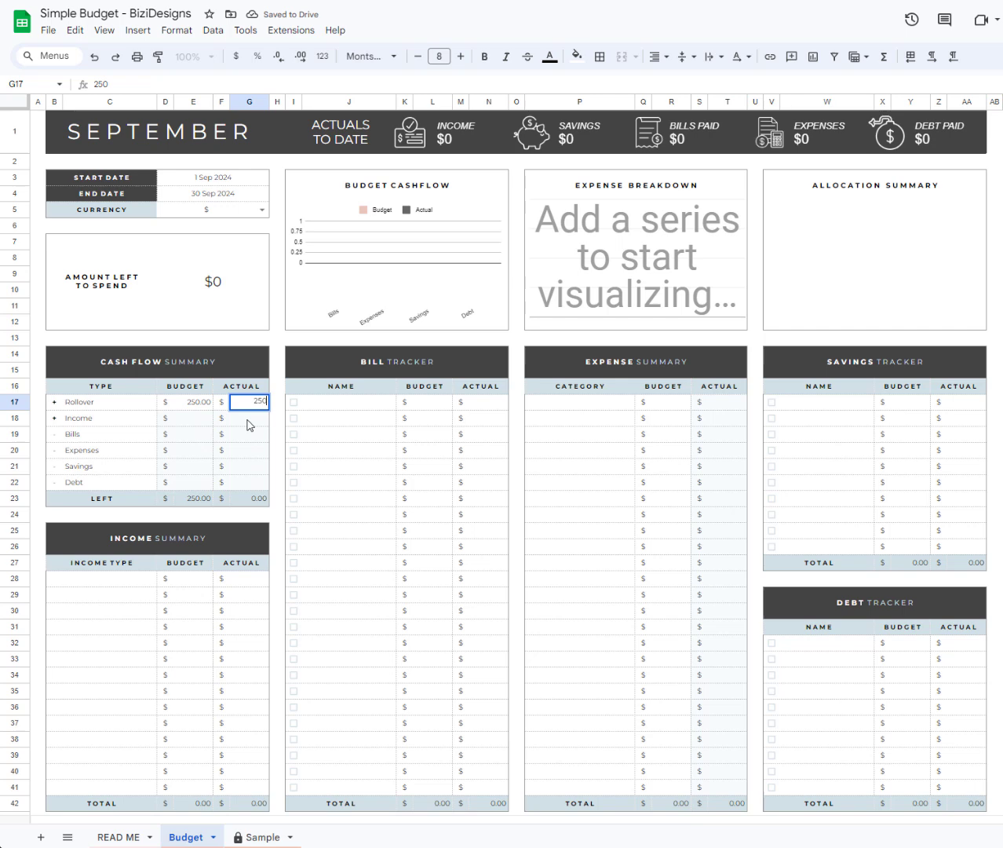
key("Return")
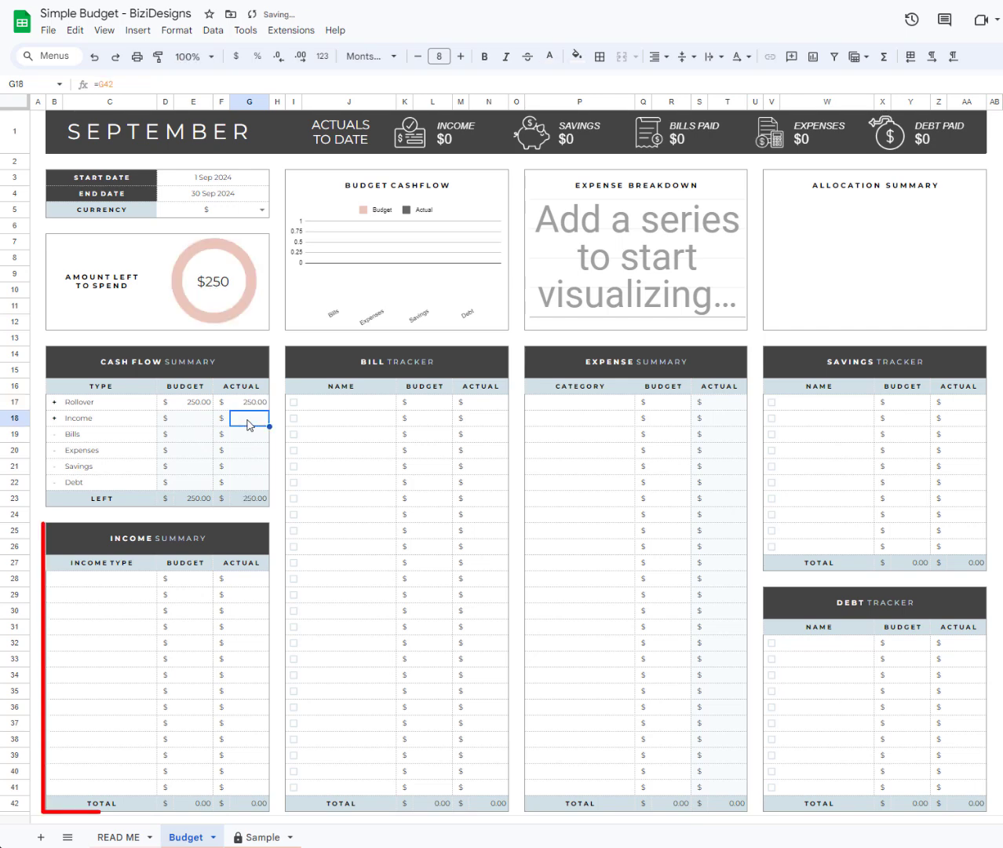
Add Paycheck as the first income type in the Income Summary with a budget of 3000.
left_click(93, 590)
type("Paycheck")
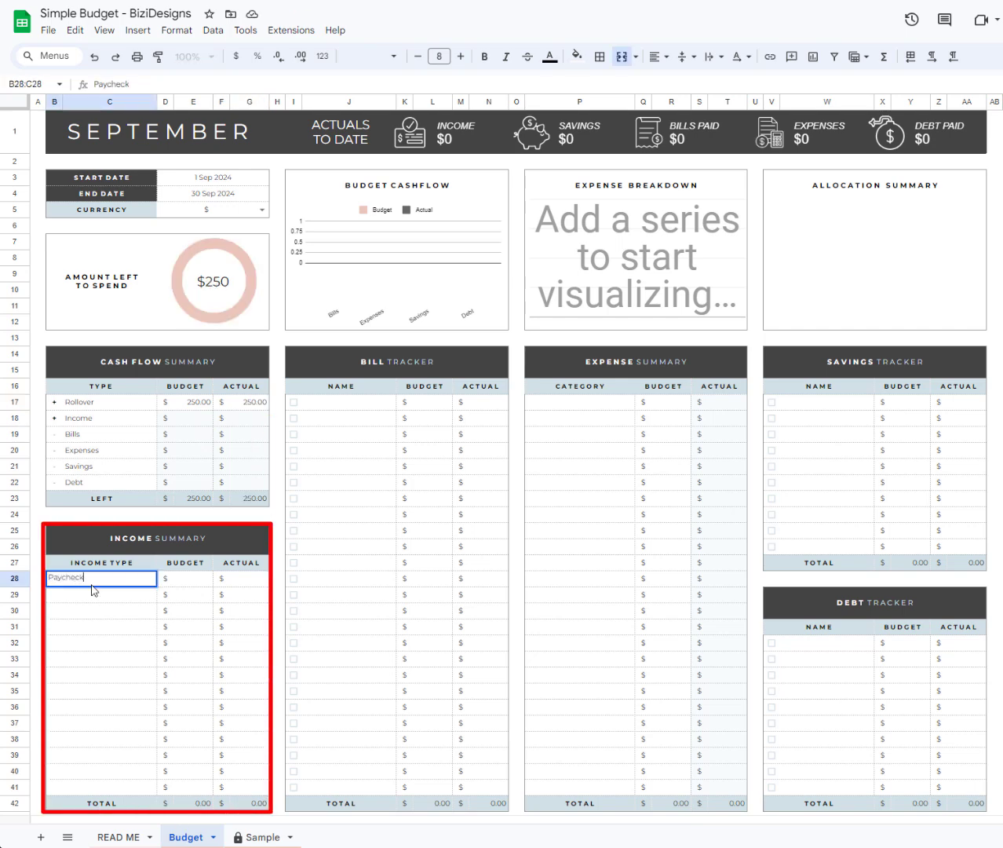
key("Tab")
type("3,000")
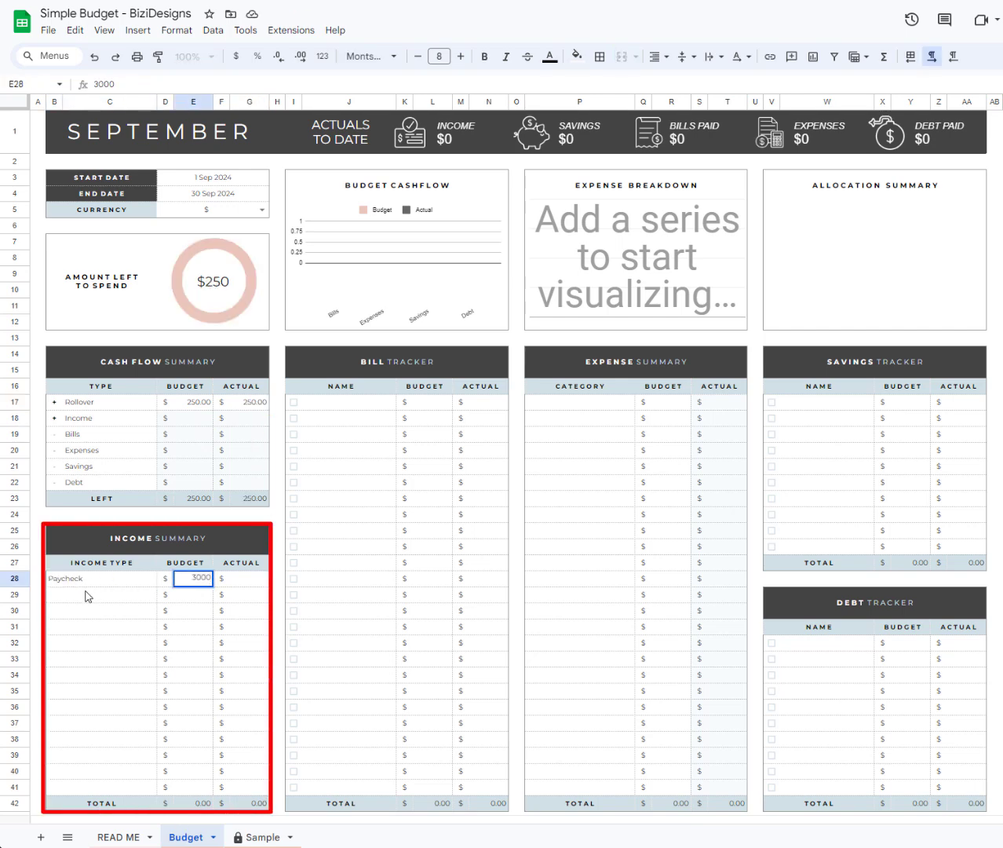
Add Interest on savings as the second income type with a budget of 25.
left_click(64, 598)
type("Inter")
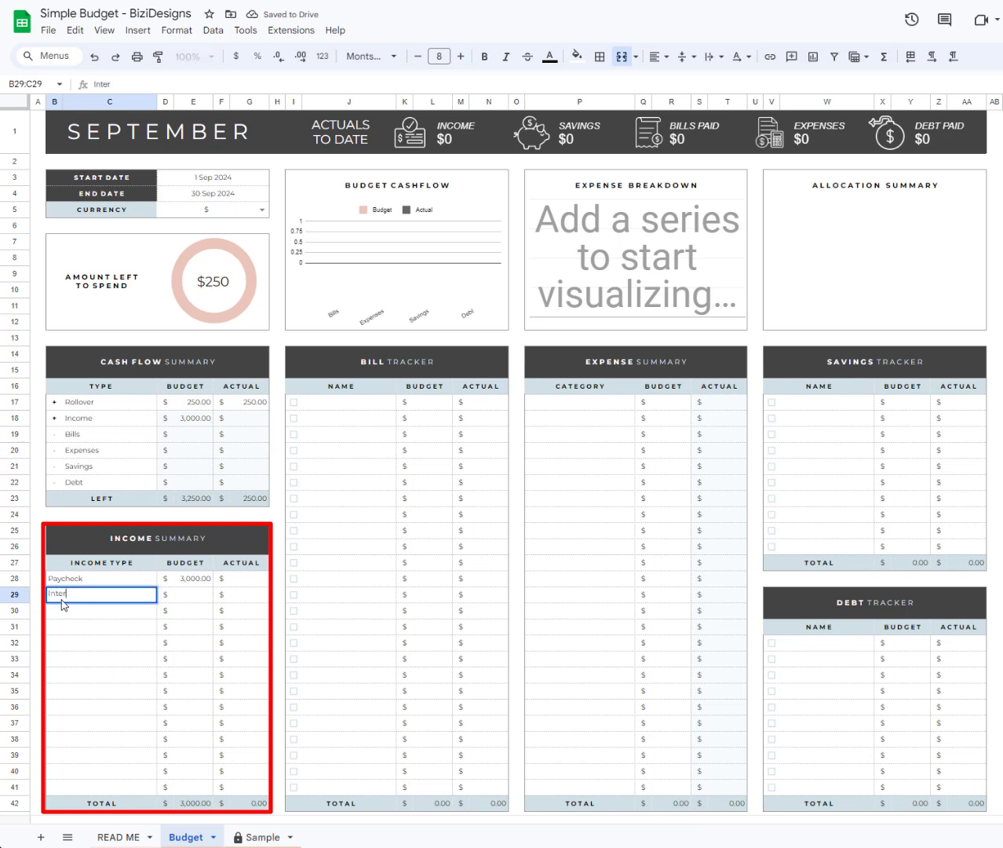
type("est on savings")
key("Tab")
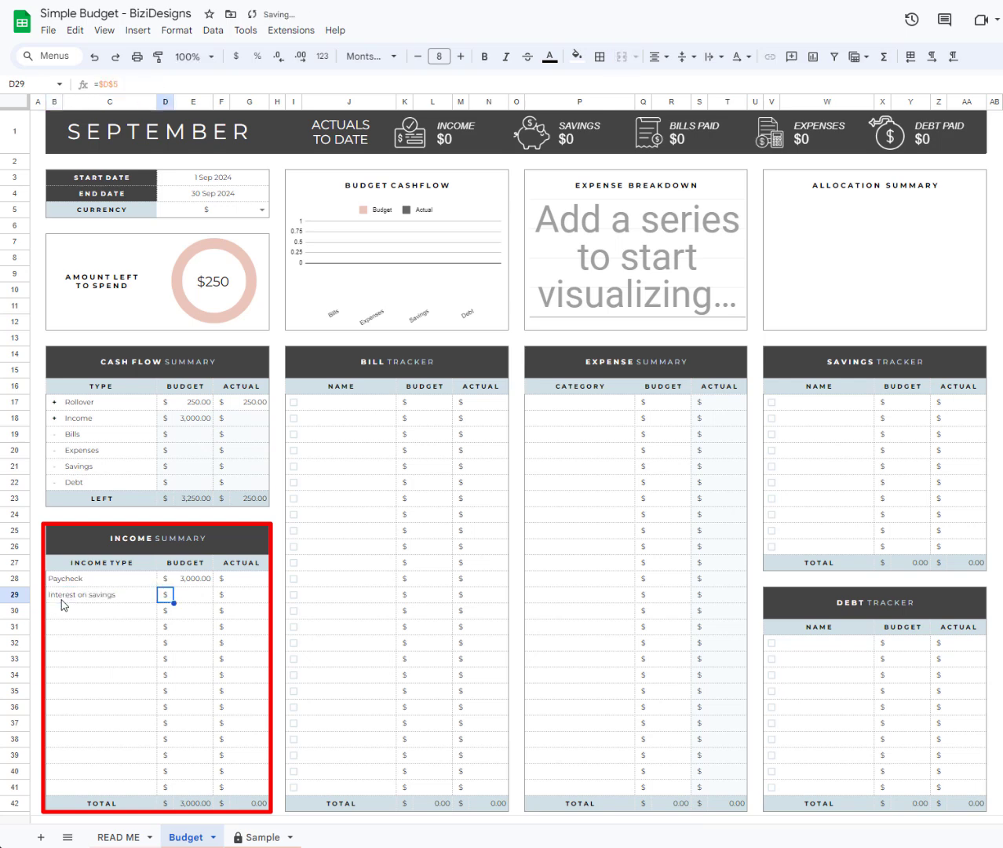
key("Tab")
type("25")
Add Side hustle as the third income type with a budget of 100.
left_click(69, 614)
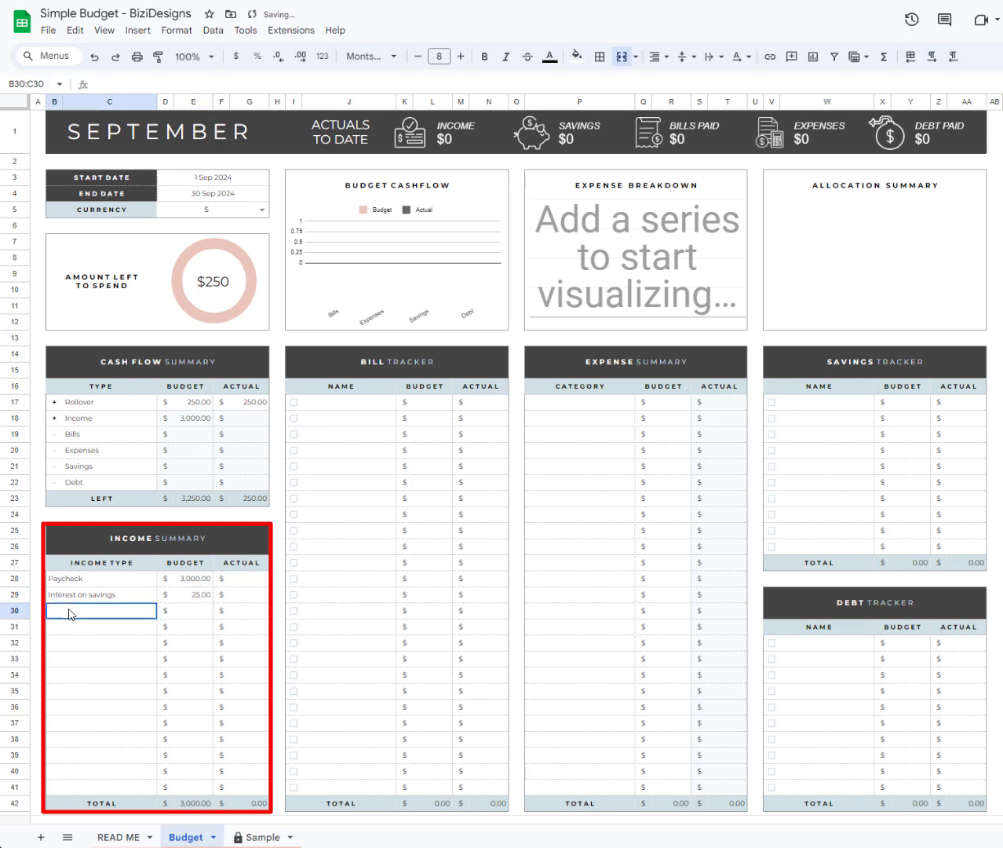
type("Side Hustle")
key("Tab")
key("Tab")
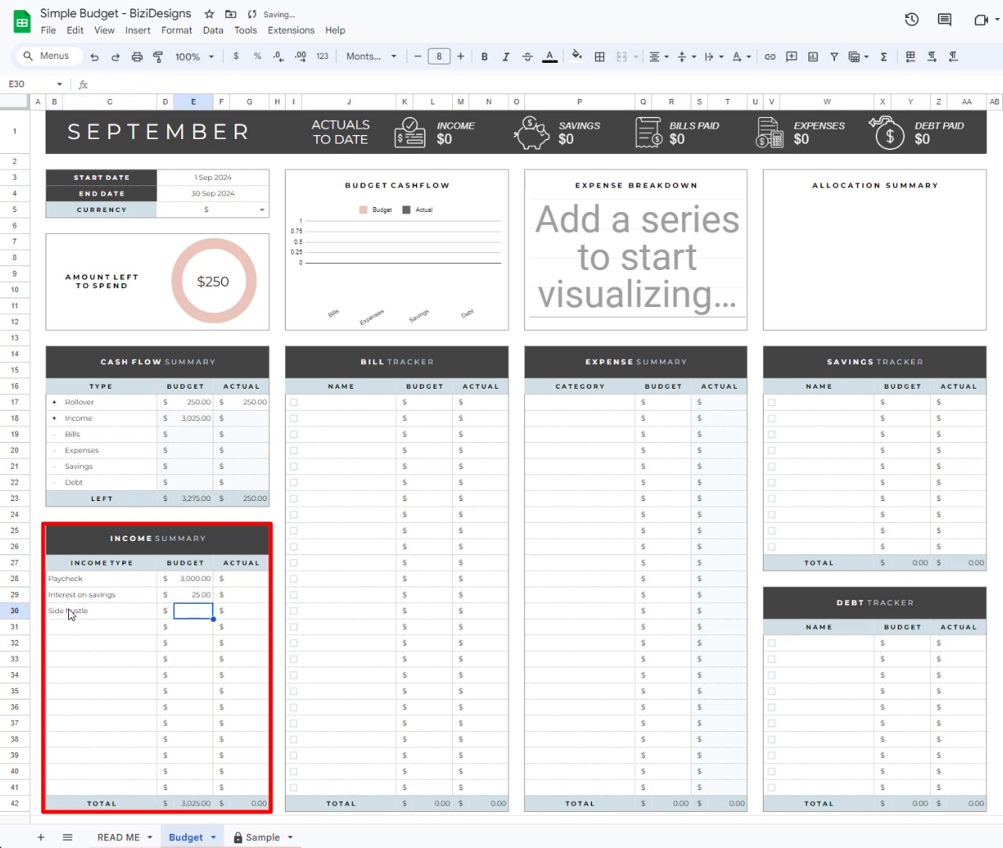
type("100")
key("Return")
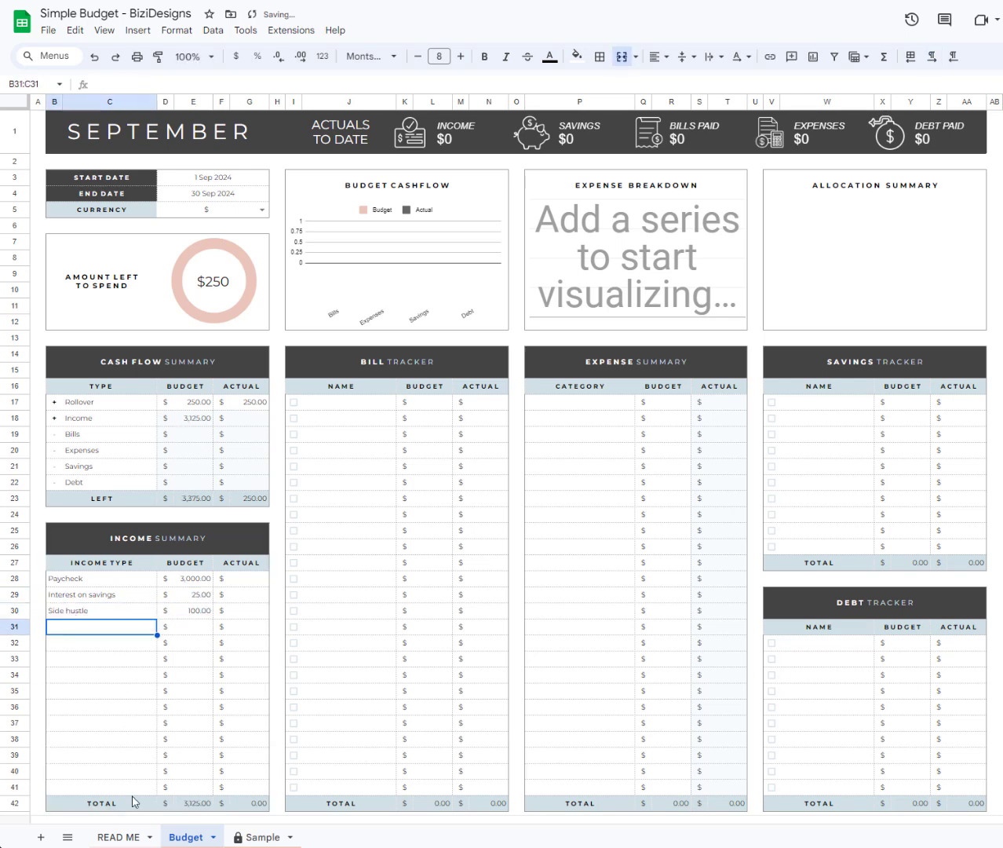
Enter Electricity as the first bill in the Bill Tracker with a budget of 225.
left_click(333, 404)
type("Electricity")
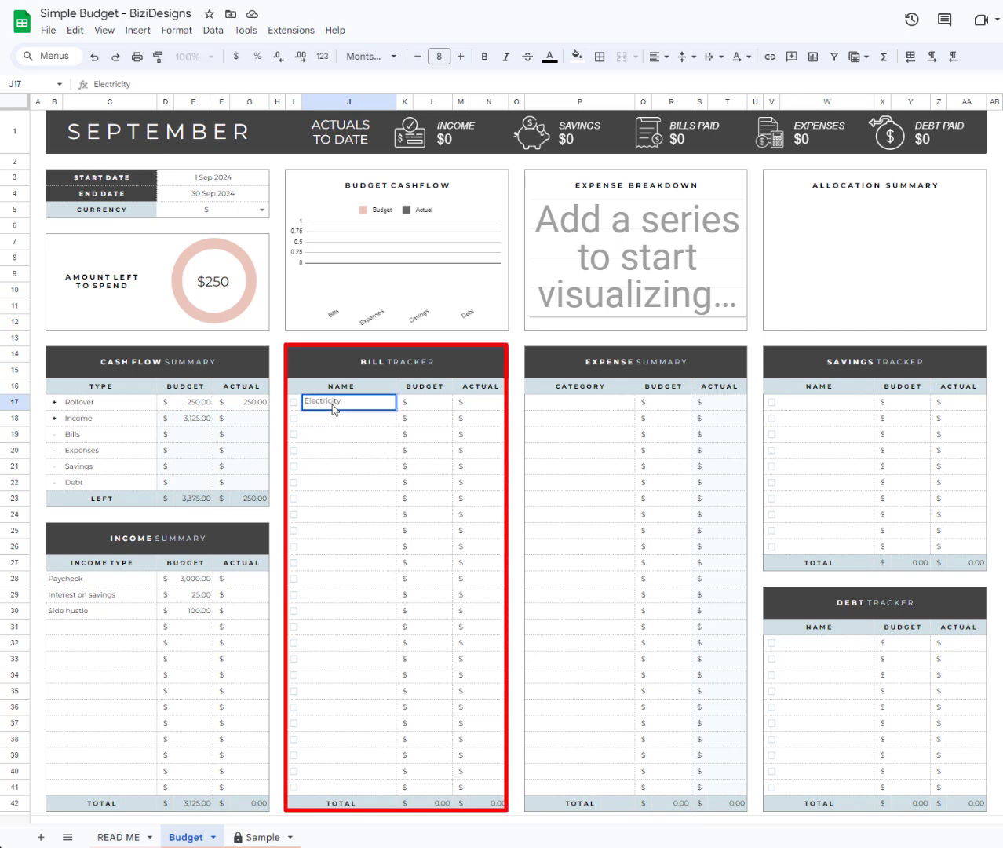
key("Tab")
key("Tab")
type("225")
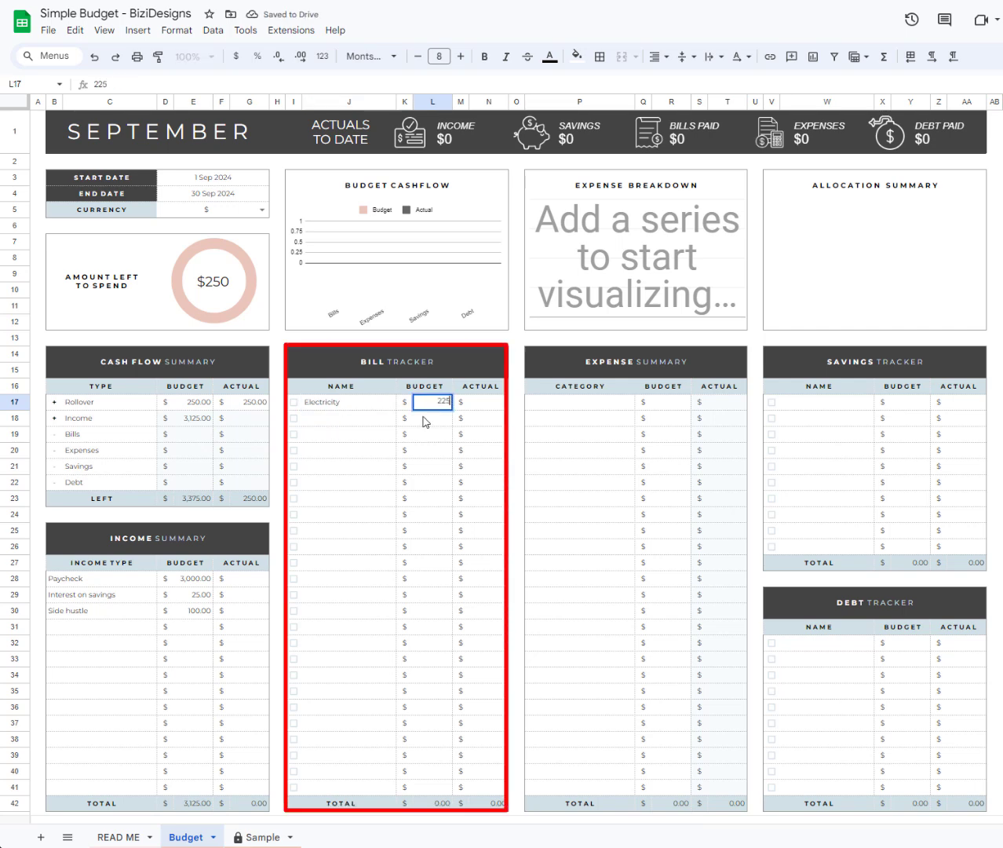
Add Netflix as the second bill in the Bill Tracker with a budget of 12.
left_click(335, 420)
scroll(329, 385, "down", 2)
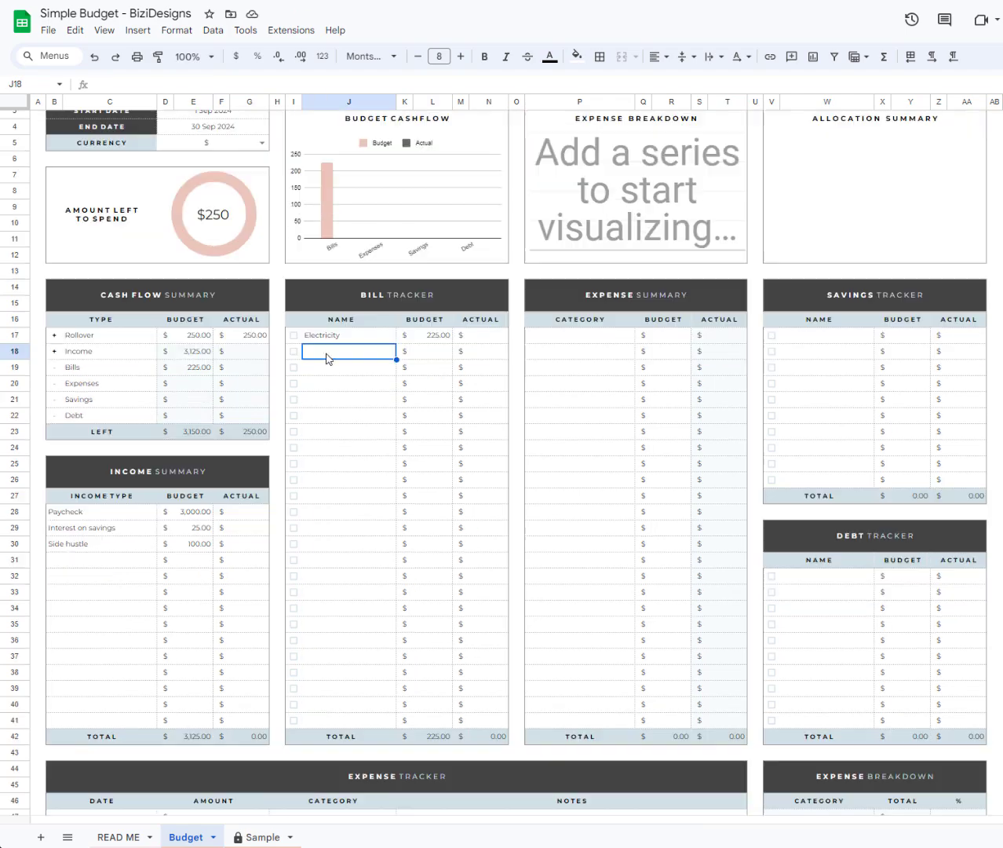
type("Netflix")
key("Tab")
key("Tab")
type("12")
key("Return")
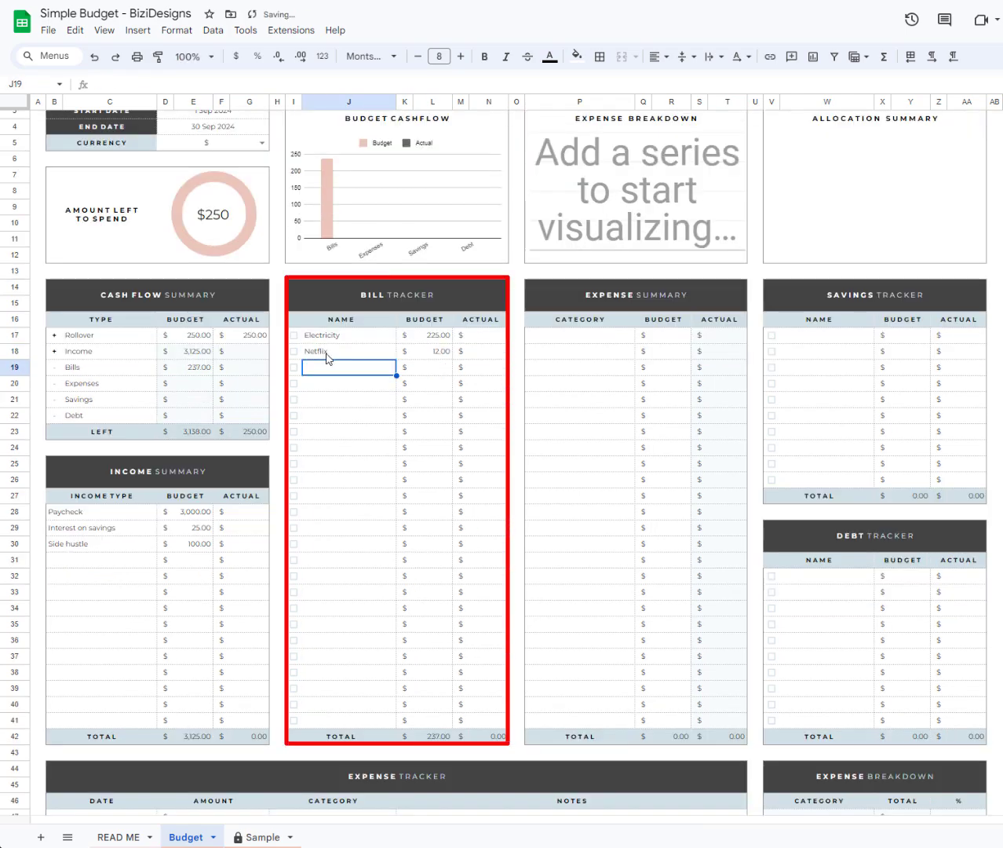
Add Spotify as the third bill in the Bill Tracker with a budget of 16.
type("Spotify")
key("Tab")
key("Tab")
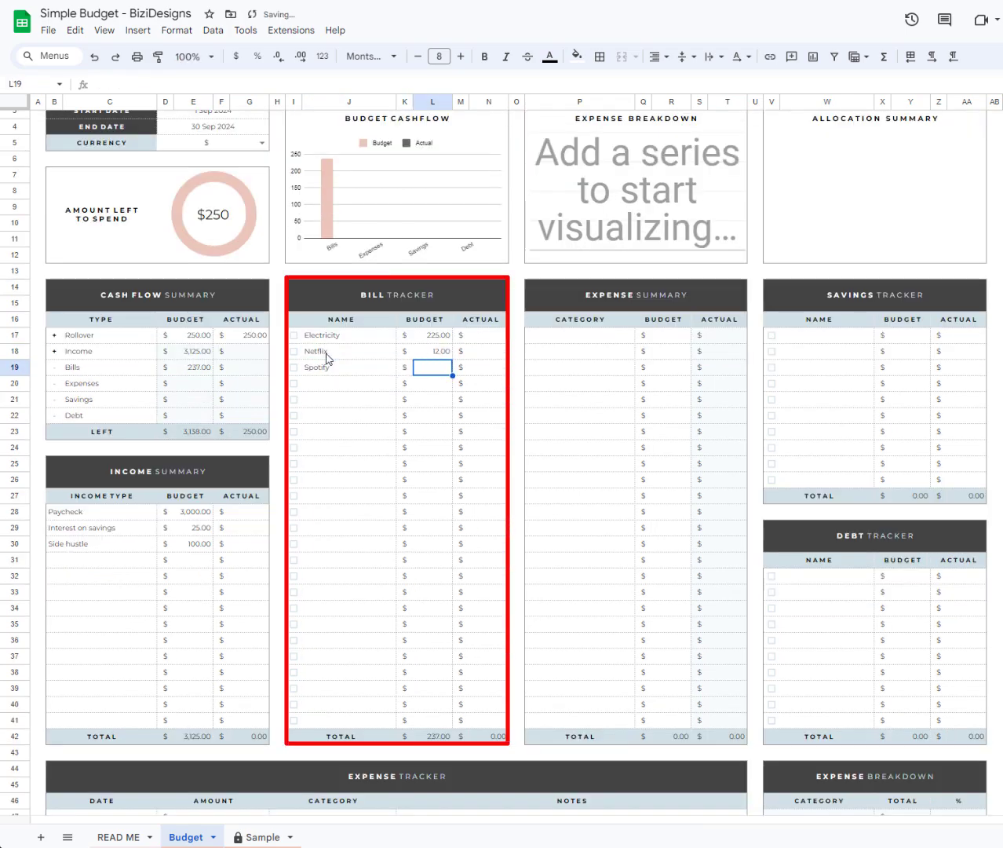
type("16")
key("Return")
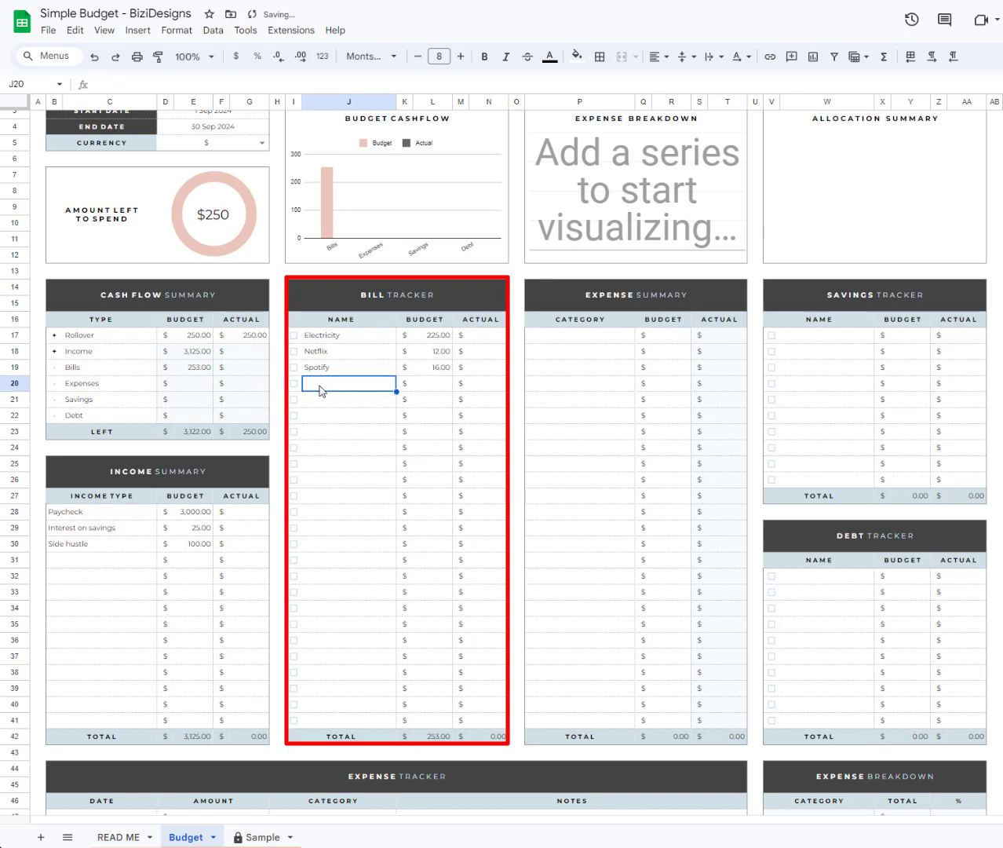
Add Gym membership as the fourth bill in the Bill Tracker with a budget of 75.
type("Gym membership")
key("Tab")
key("Tab")
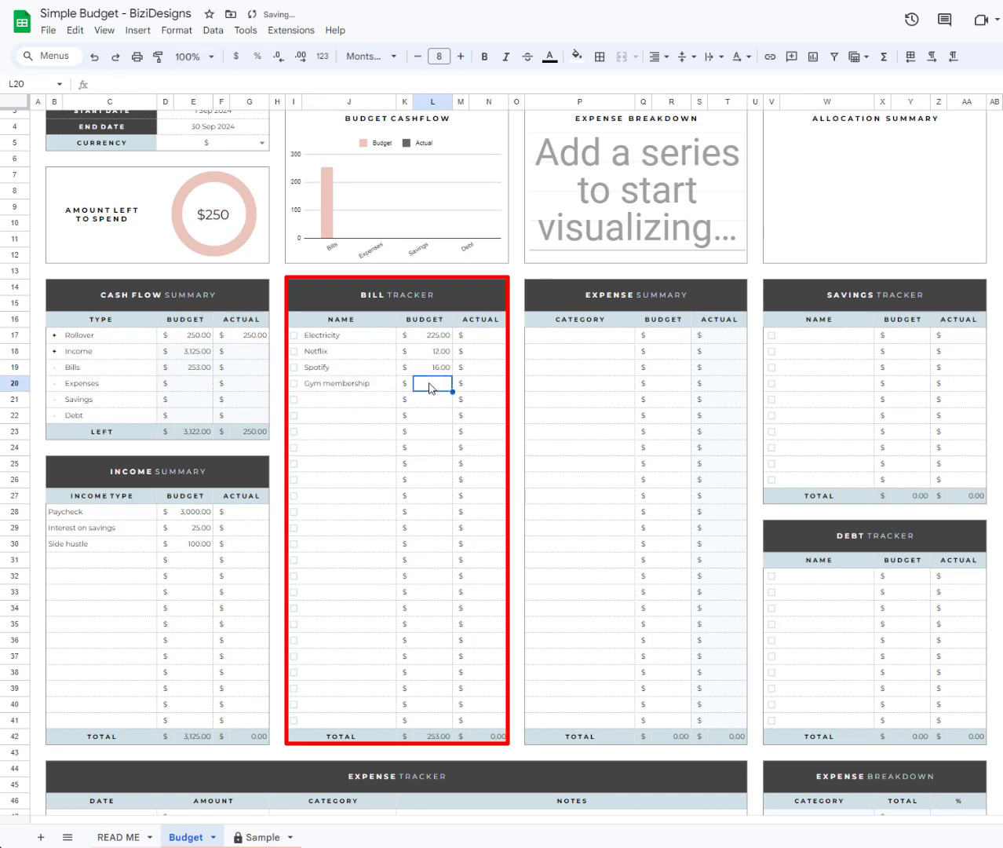
type("75")
key("Return")
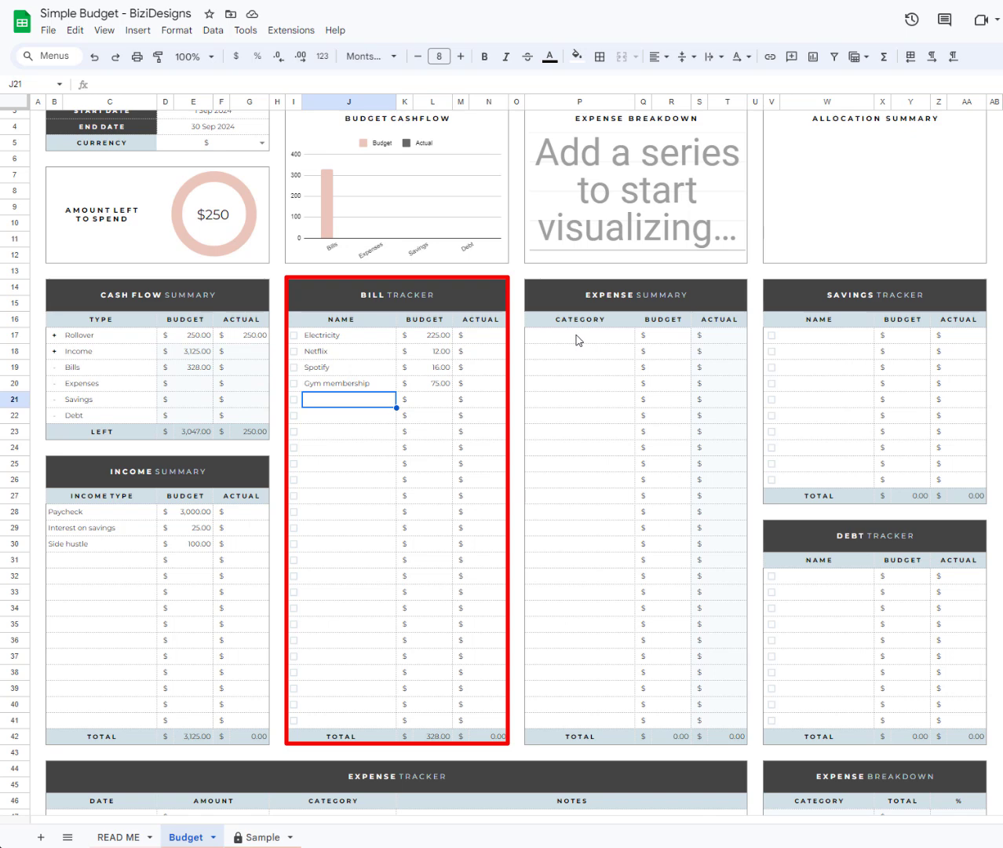
Enter Groceries as the first category in the Expense Summary with a budget of 700.
left_click(579, 336)
type("Groceries")
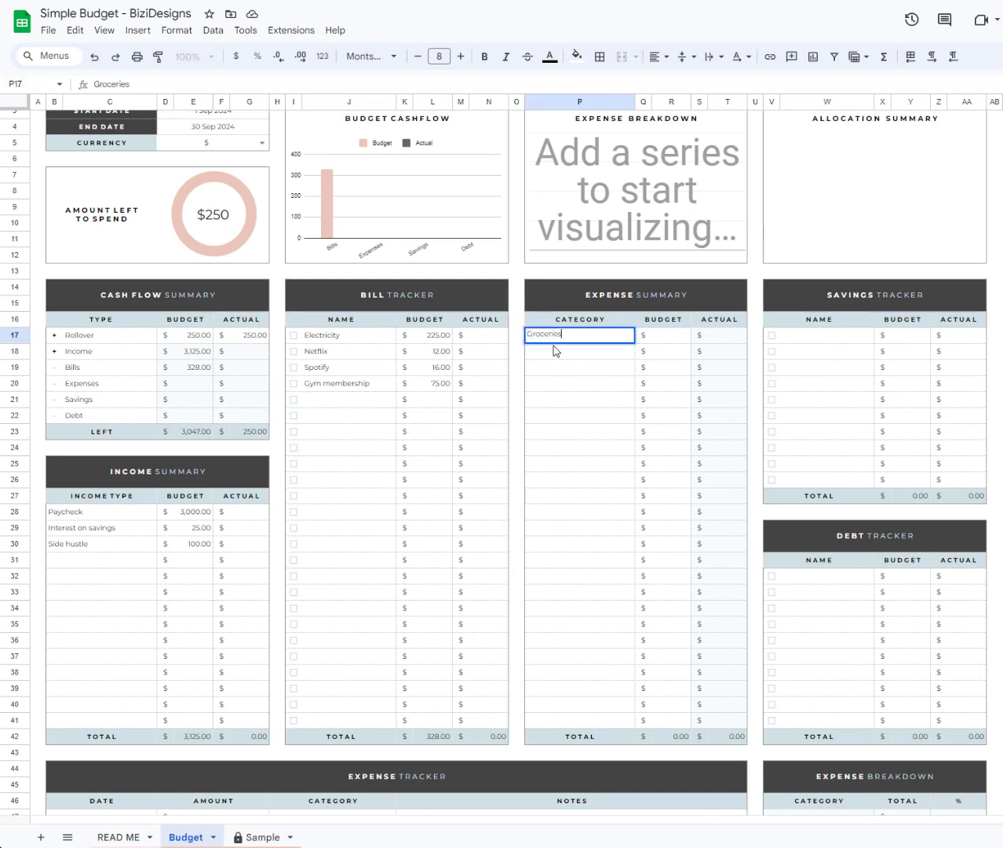
key("Tab")
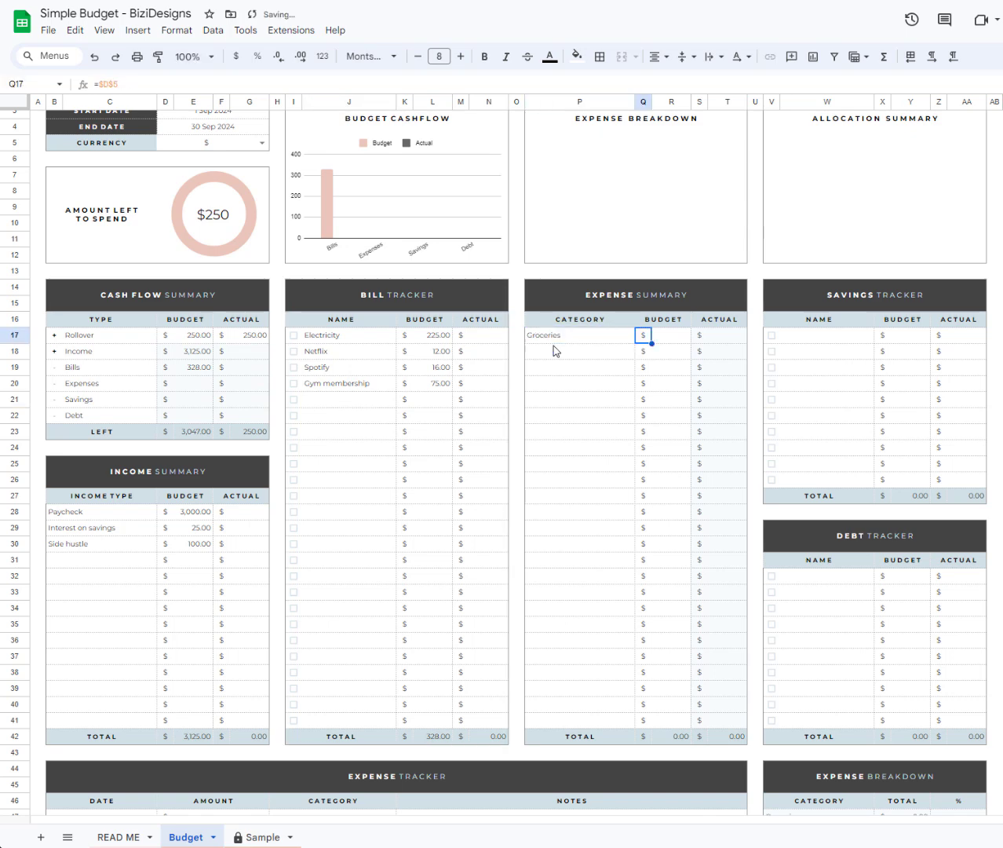
key("Tab")
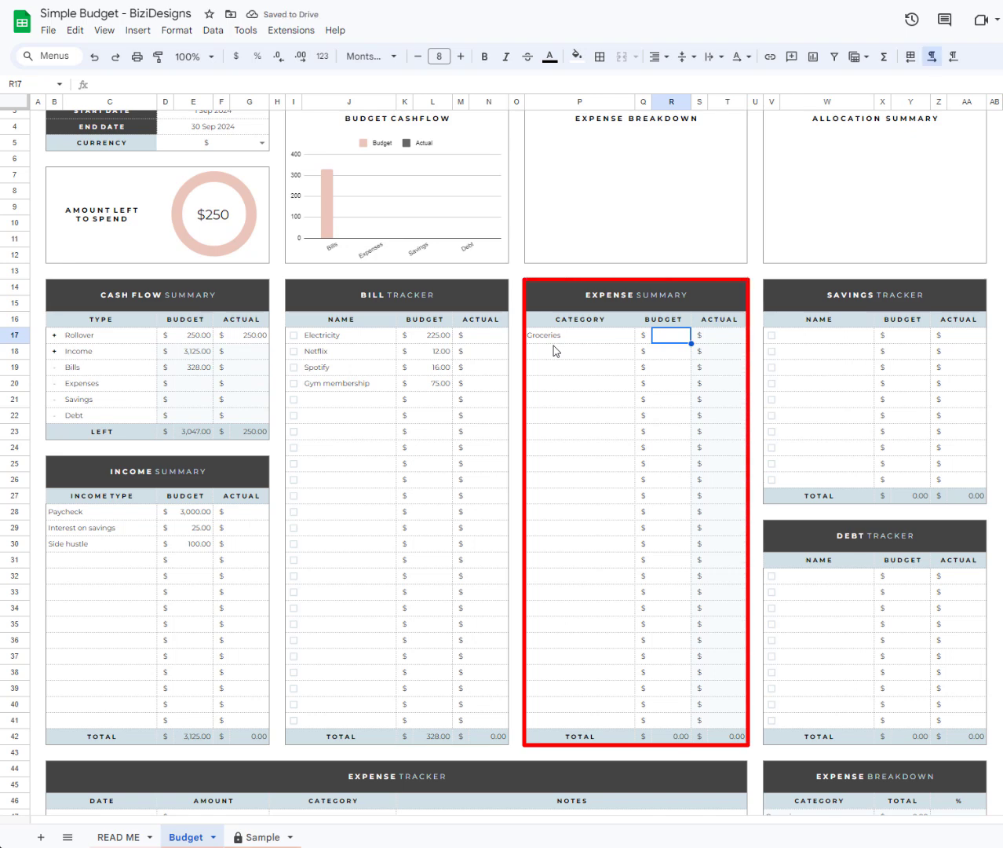
type("700")
key("Return")
Enter Electricity as the second category in the Expense Summary with a budget of 150.
type("Electricity")
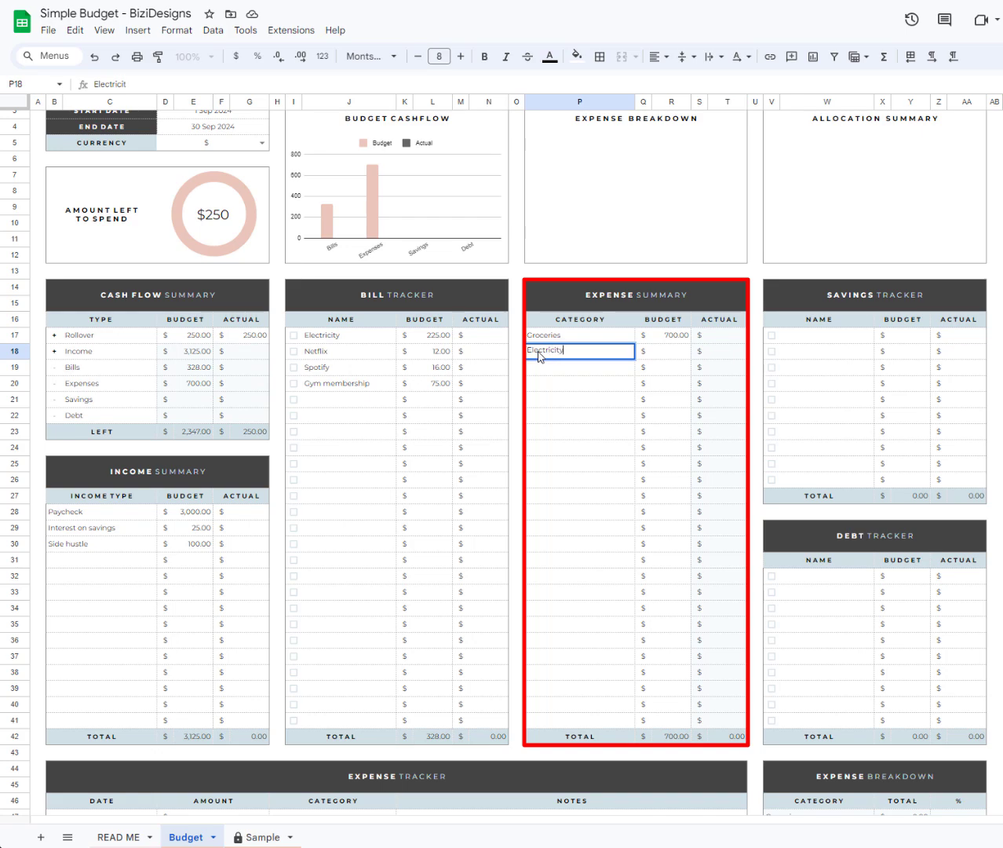
left_click(680, 358)
type("150")
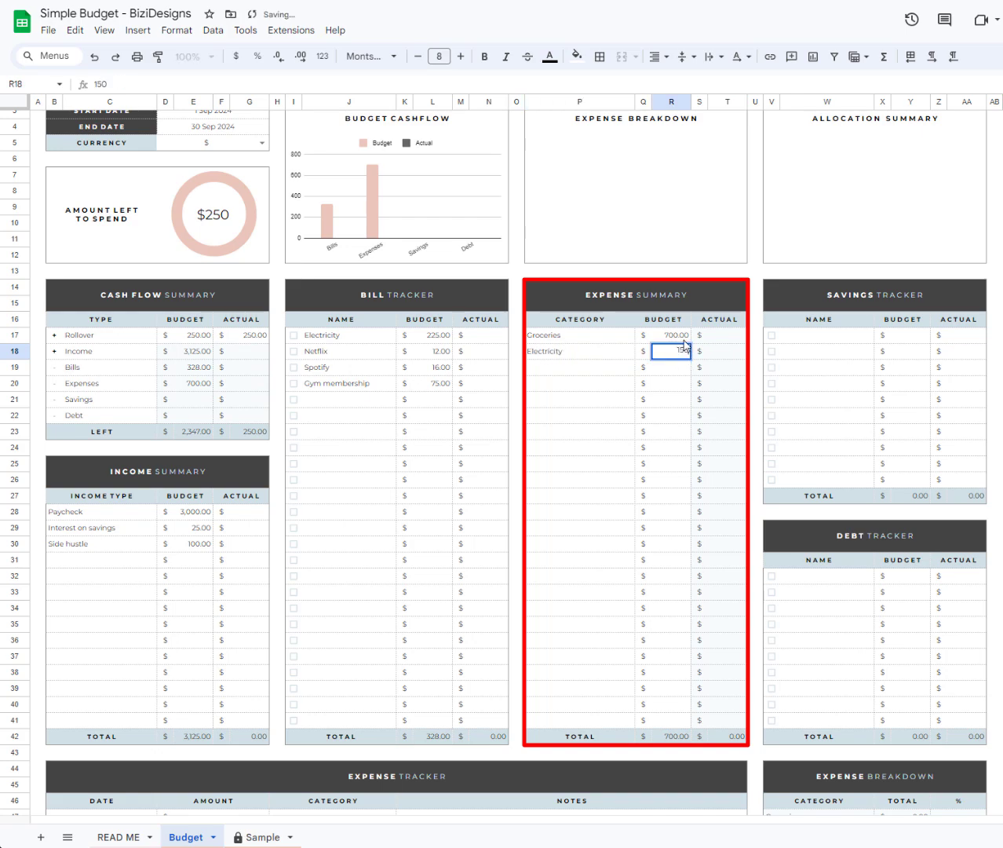
Enter Entertainment as the third category in the Expense Summary with a budget of 50.
left_click(554, 366)
scroll(553, 435, "up", 2)
type("Entertainm")
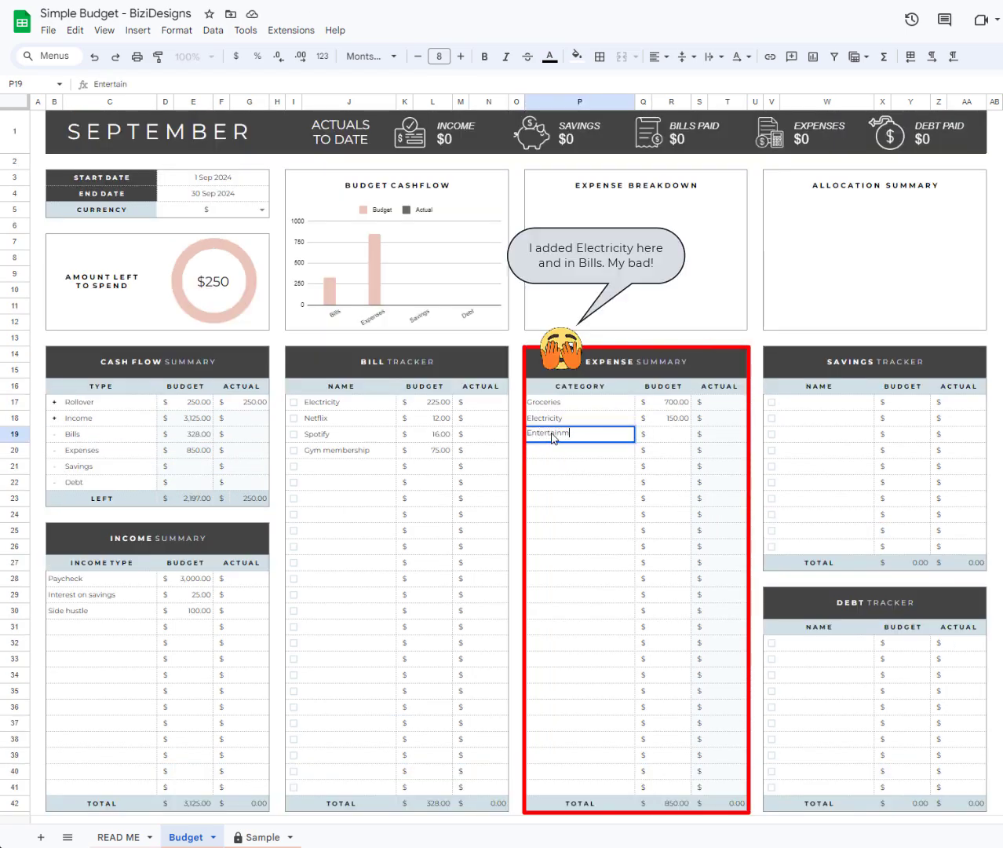
type("ent")
key("Tab")
type("50")
key("Return")
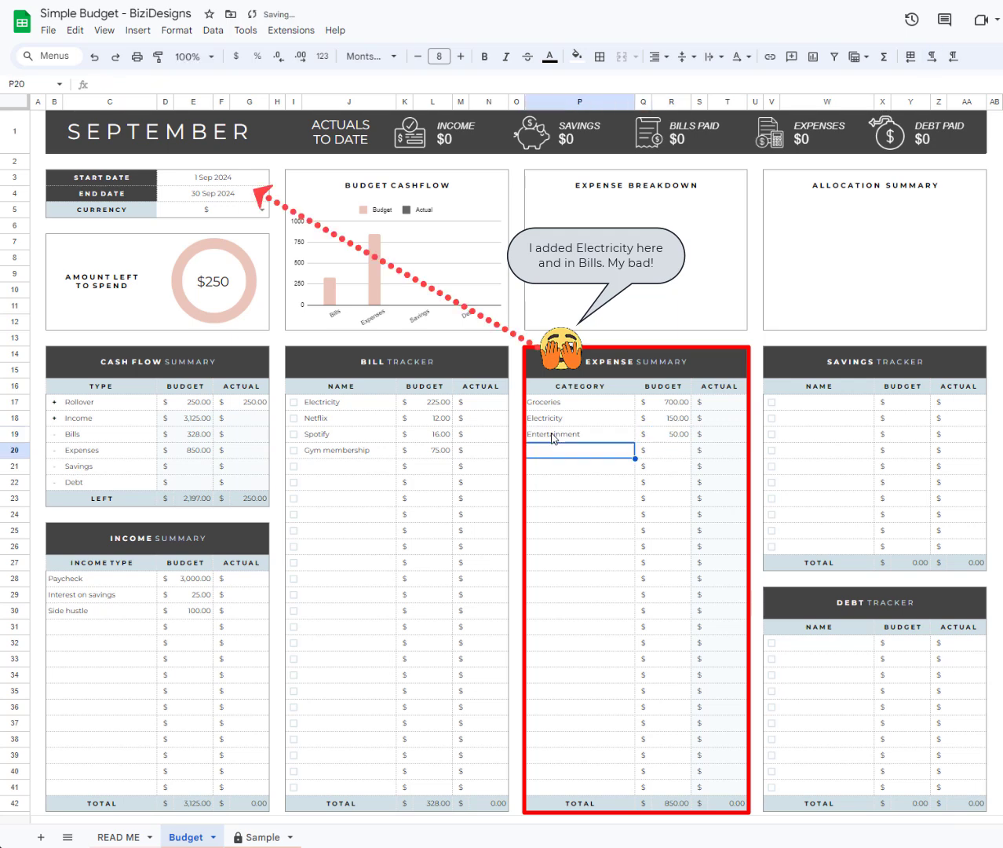
Enter Medical as the fourth category in the Expense Summary with a budget of 25.
type("Medical")
key("Tab")
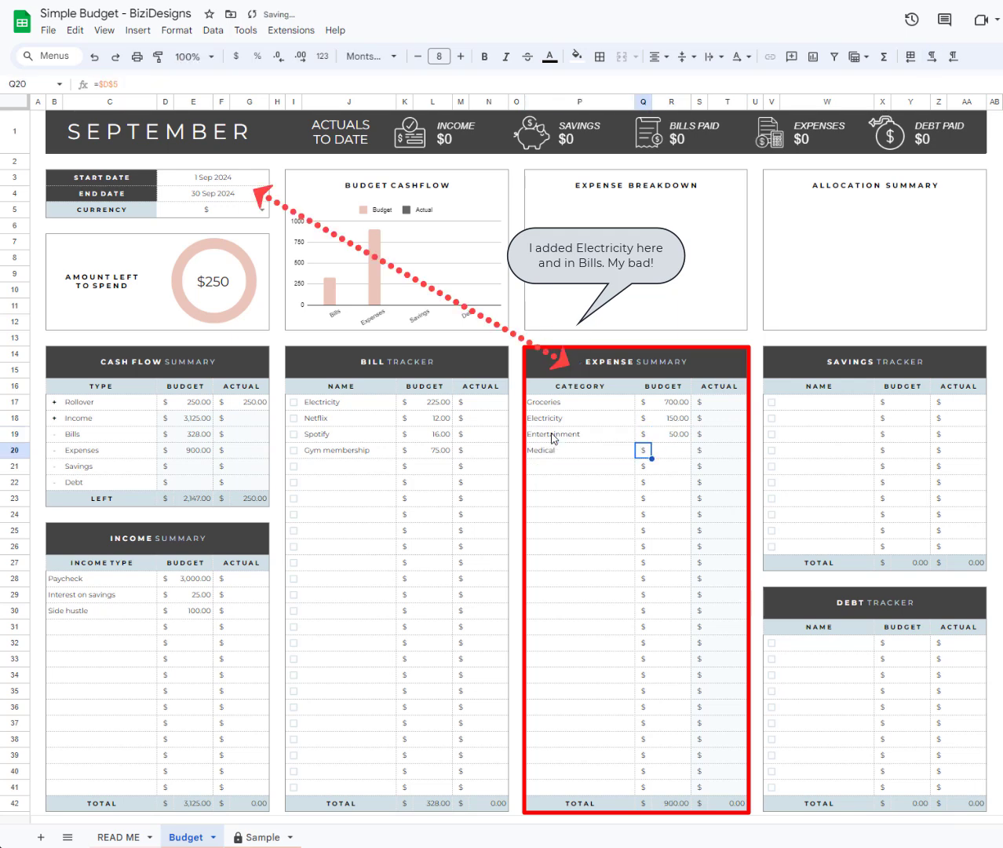
key("Tab")
type("25")
left_click(585, 499)
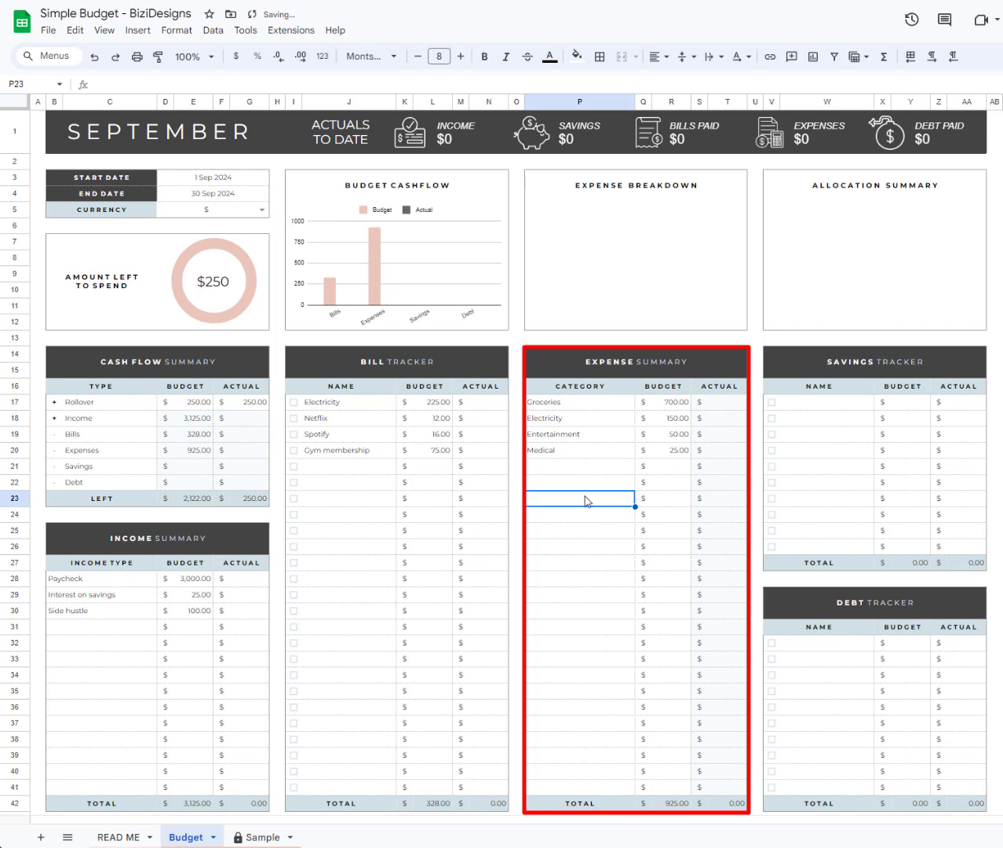
Add Vacation as the first entry in the Savings Tracker with a budget of 75.
left_click(809, 403)
type("Vacation")
key("Tab")
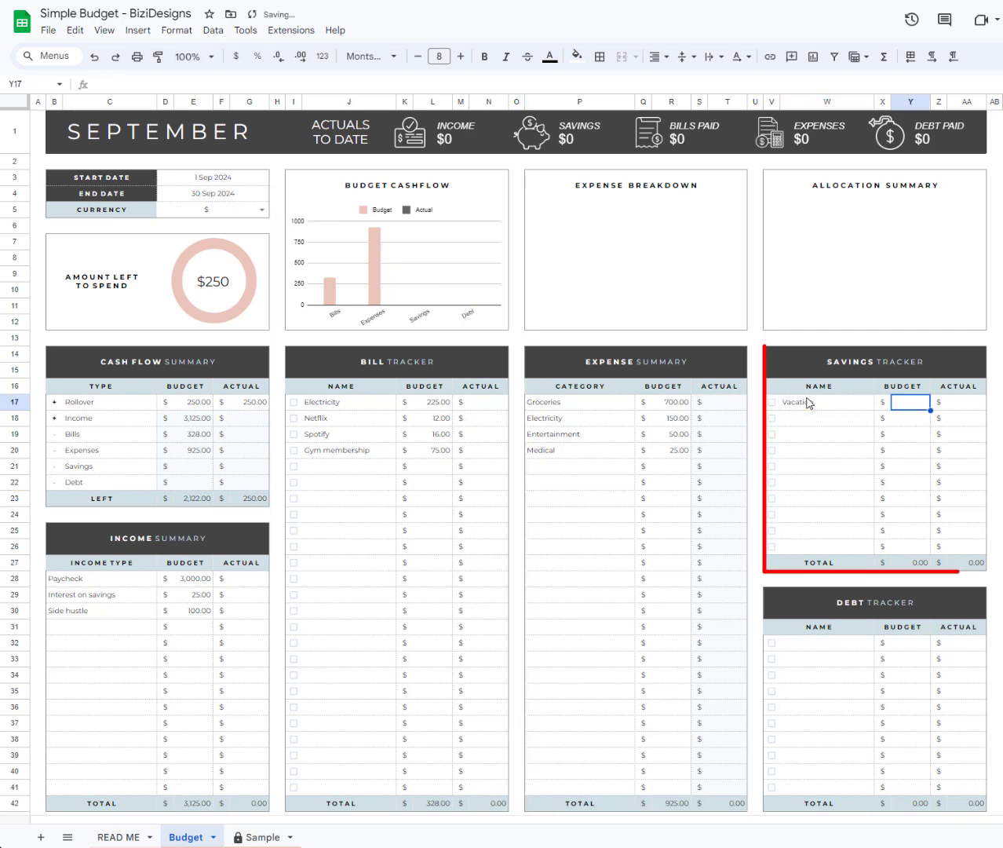
type("75")
Add Handbag as the second entry in the Savings Tracker with a budget of 25.
left_click(804, 425)
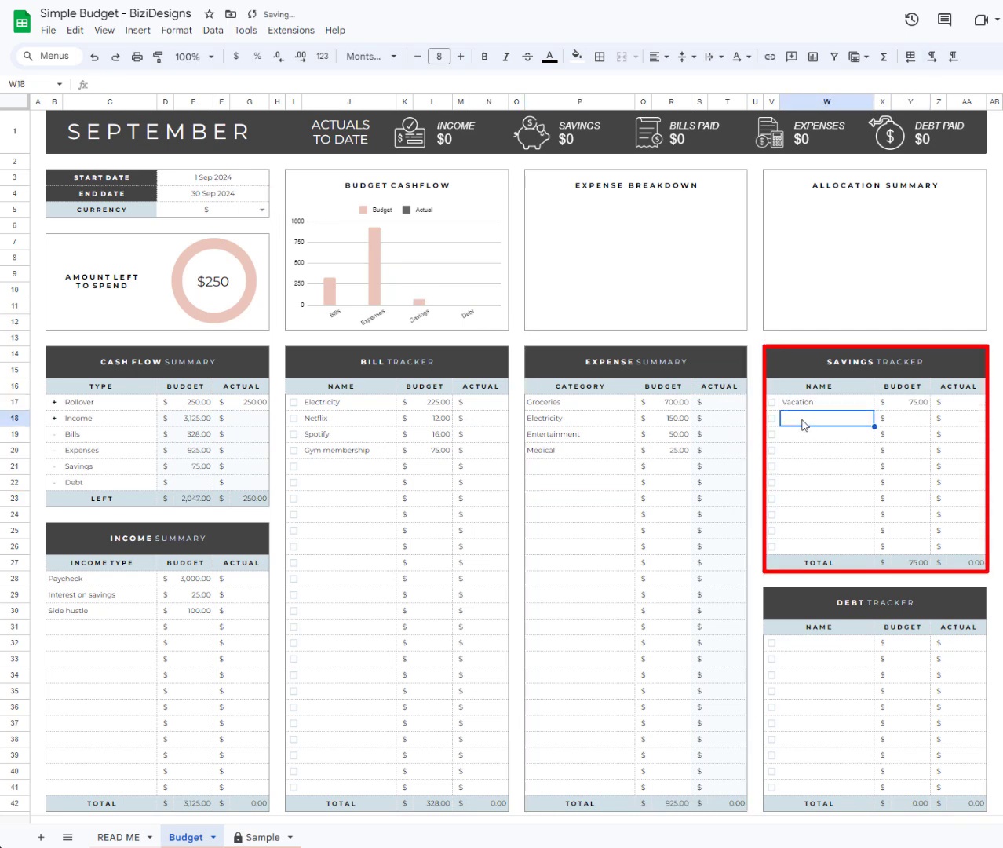
type("Handbag")
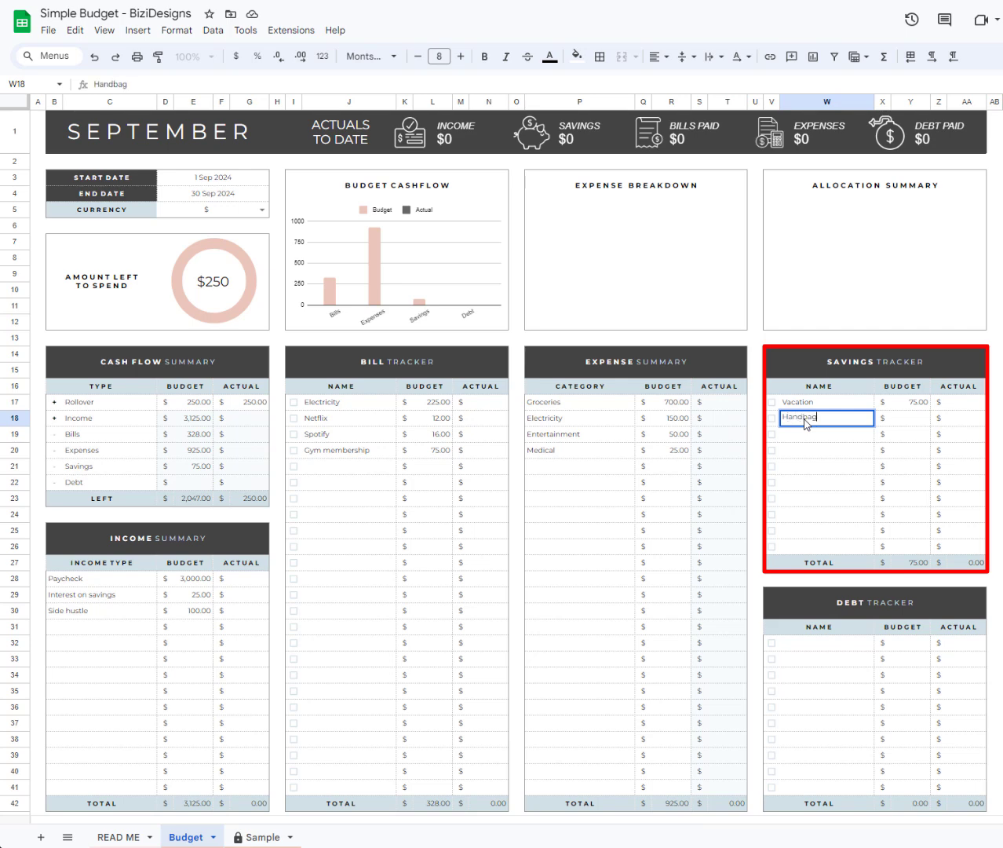
left_click(923, 425)
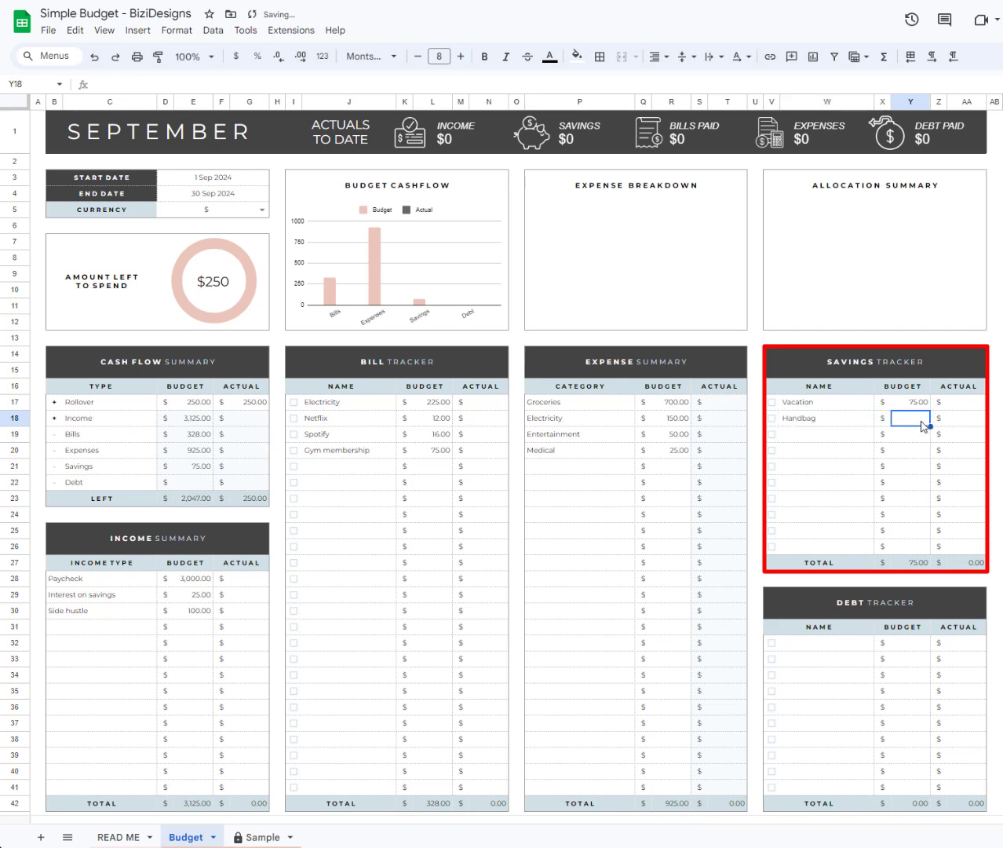
type("25")
Add Mortgage as the first entry in the Debt Tracker with a budget of 1000.
left_click(802, 645)
type("Mortgage")
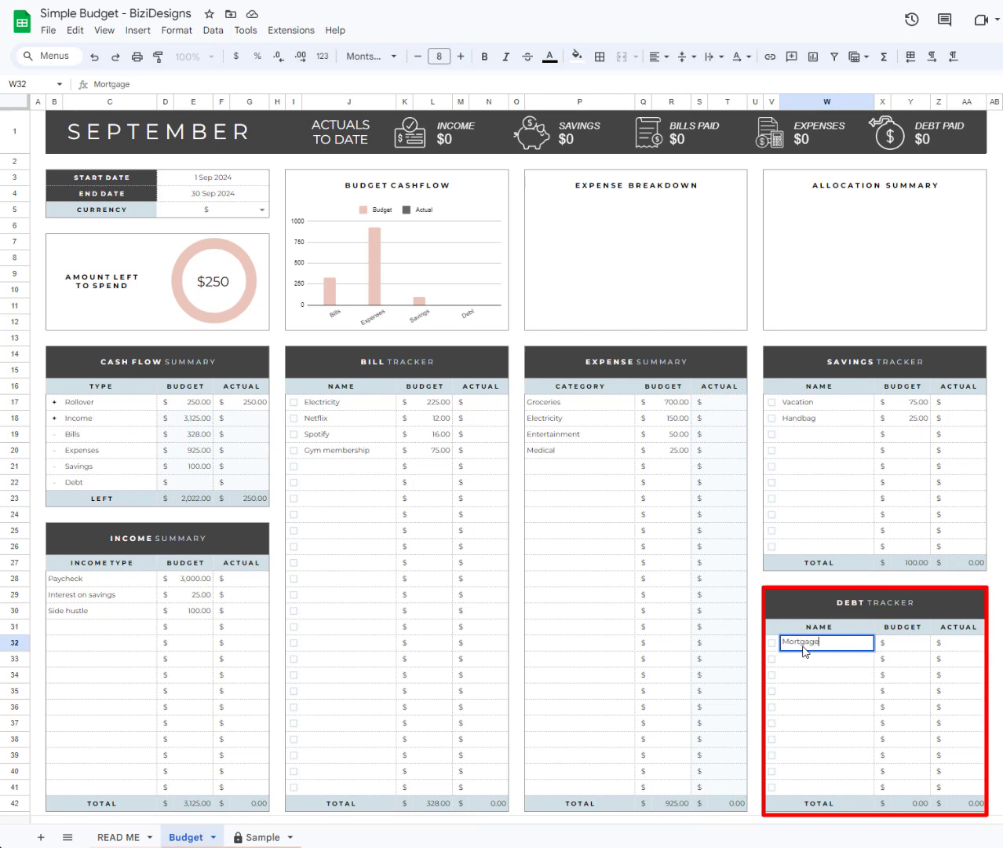
key("Tab")
type("1000")
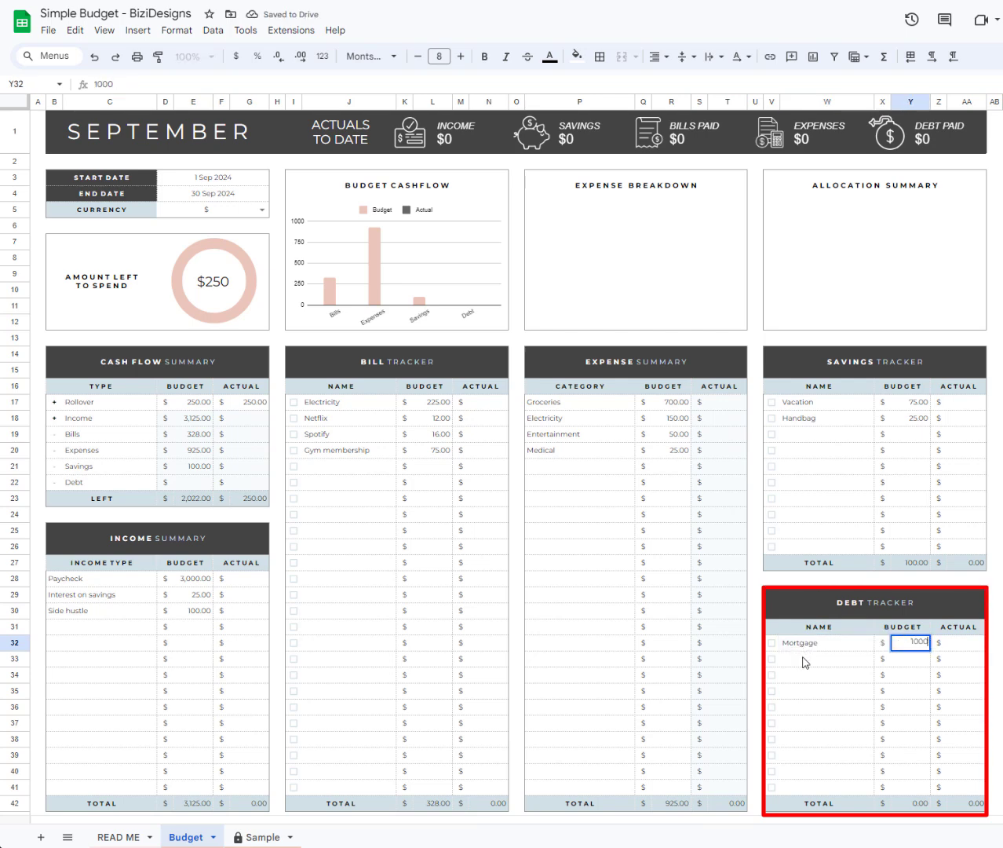
Add Credit card as the second entry in the Debt Tracker with a budget of 45.
left_click(802, 661)
type("Credit card")
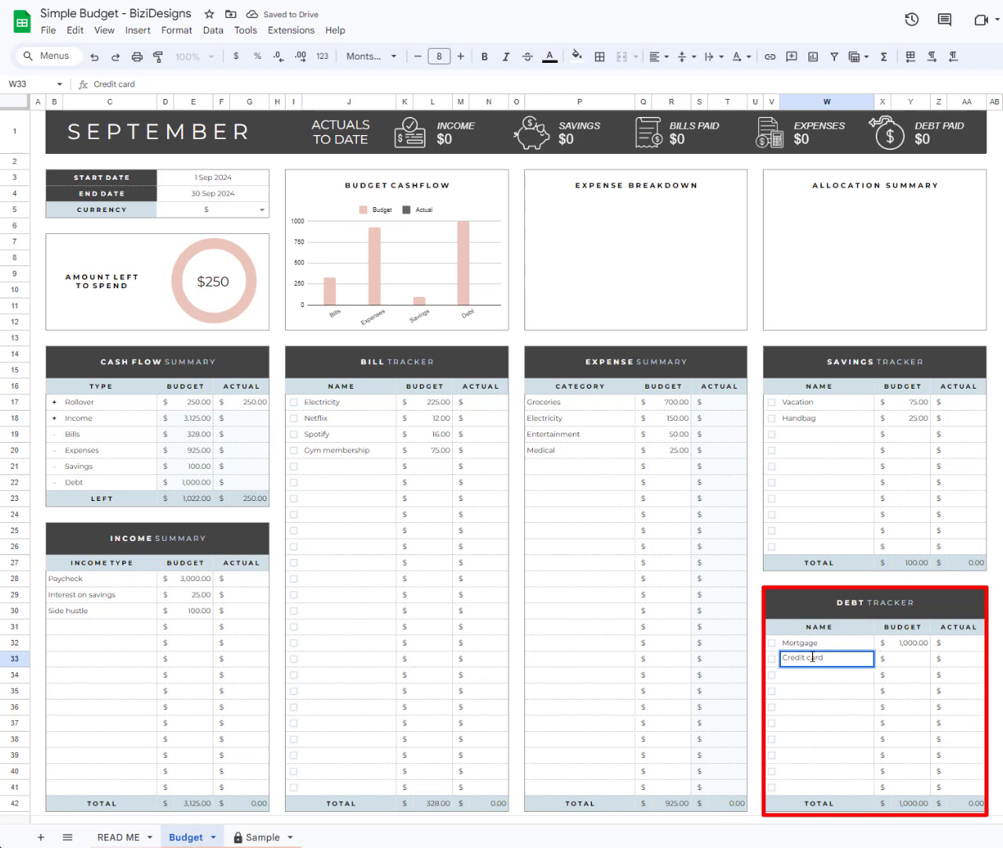
left_click(911, 661)
type("45")
left_click(489, 659)
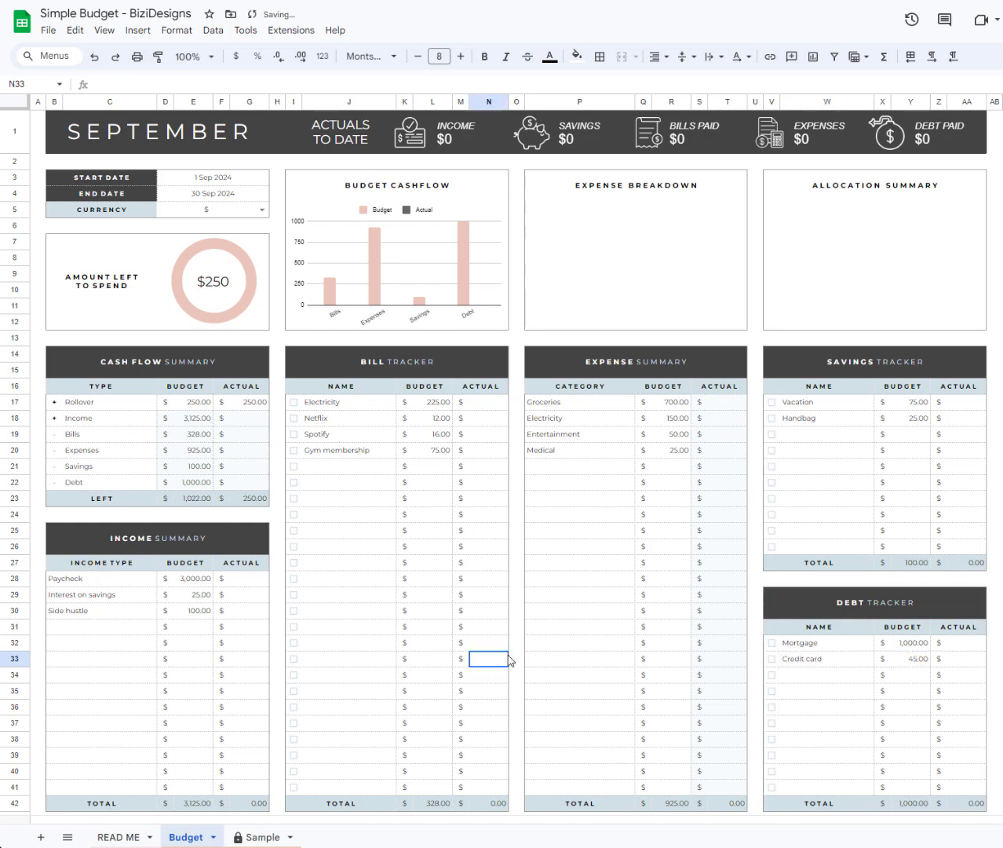
Log the first expense in the Expense Tracker: 2 Sep 2024, amount 45, category Groceries.
scroll(314, 628, "down", 5)
double_click(108, 617)
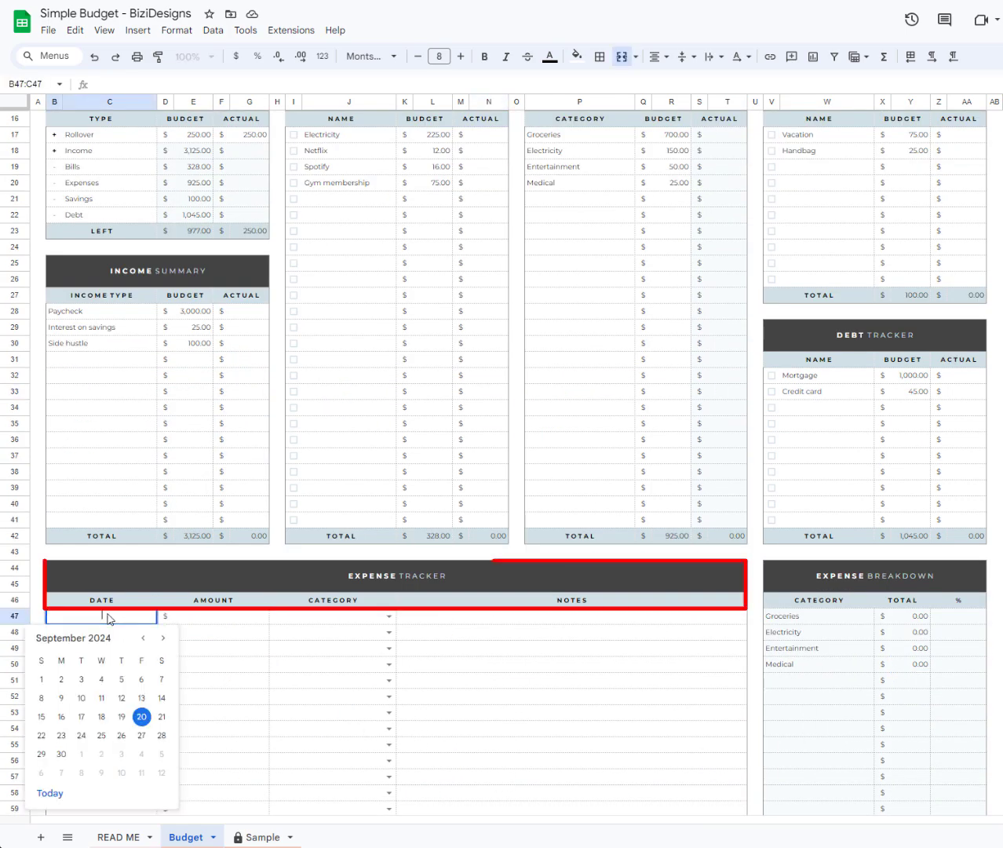
left_click(61, 680)
left_click(218, 625)
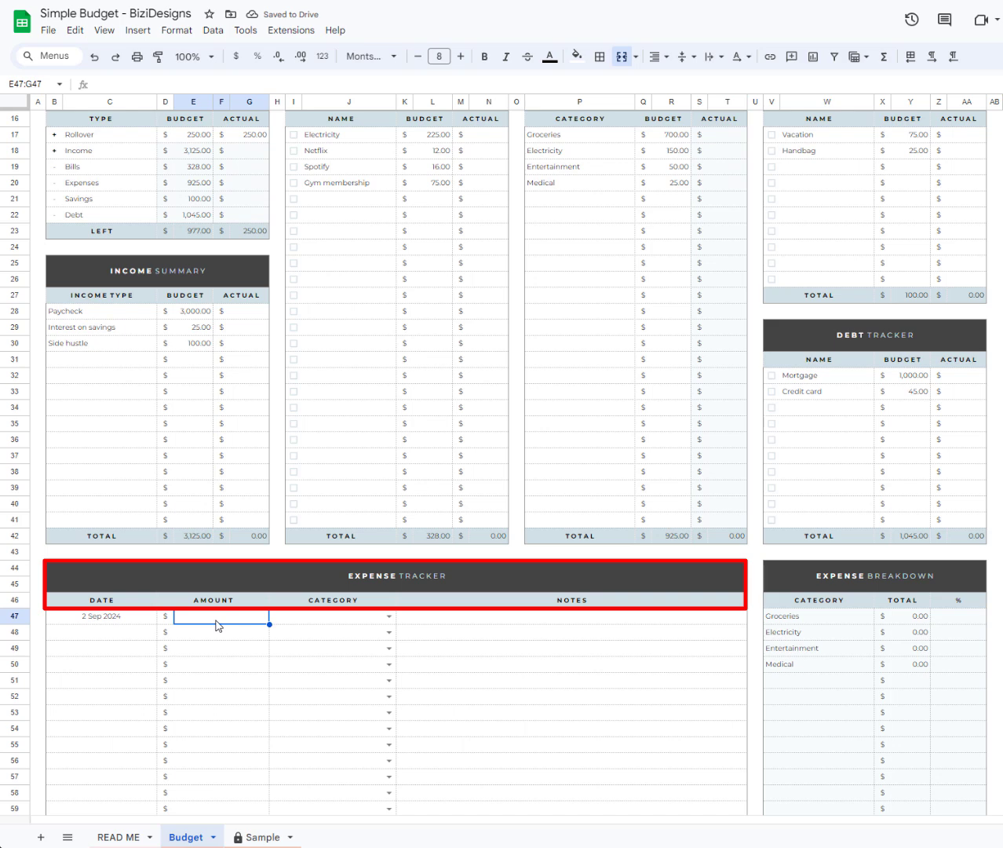
type("45")
left_click(388, 616)
left_click(334, 637)
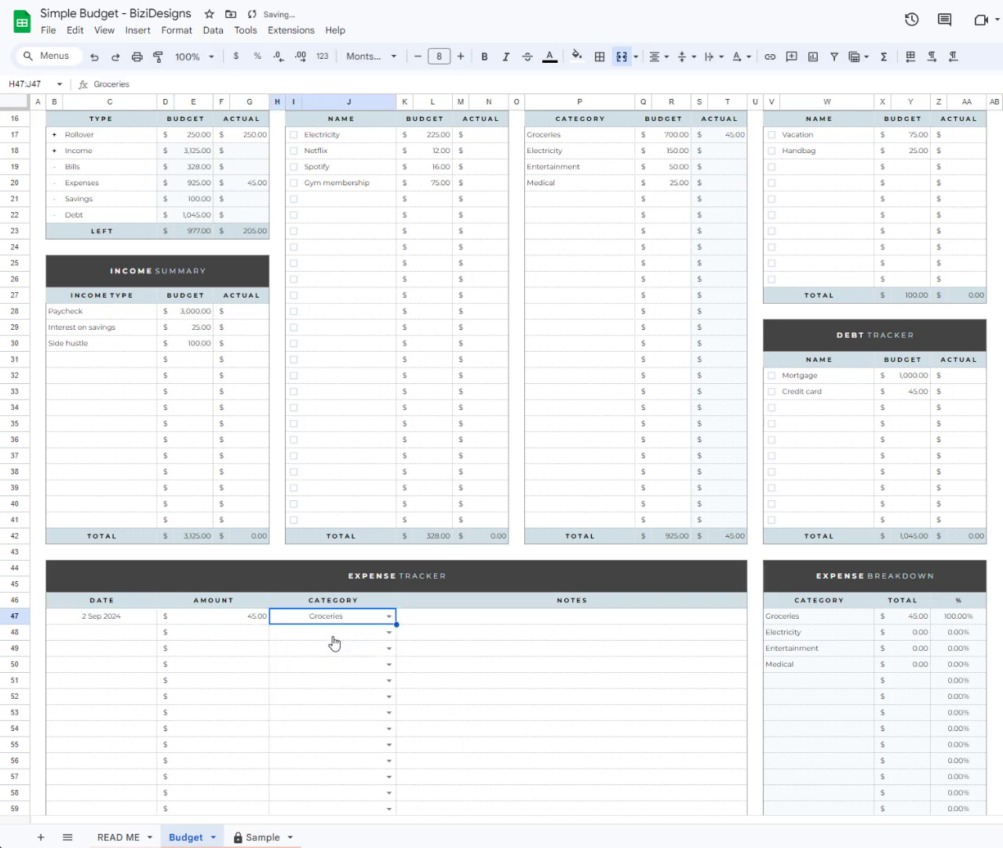
Log the second expense in the Expense Tracker: 4 Sep 2024, amount 75, category Entertainment.
double_click(101, 633)
left_click(95, 696)
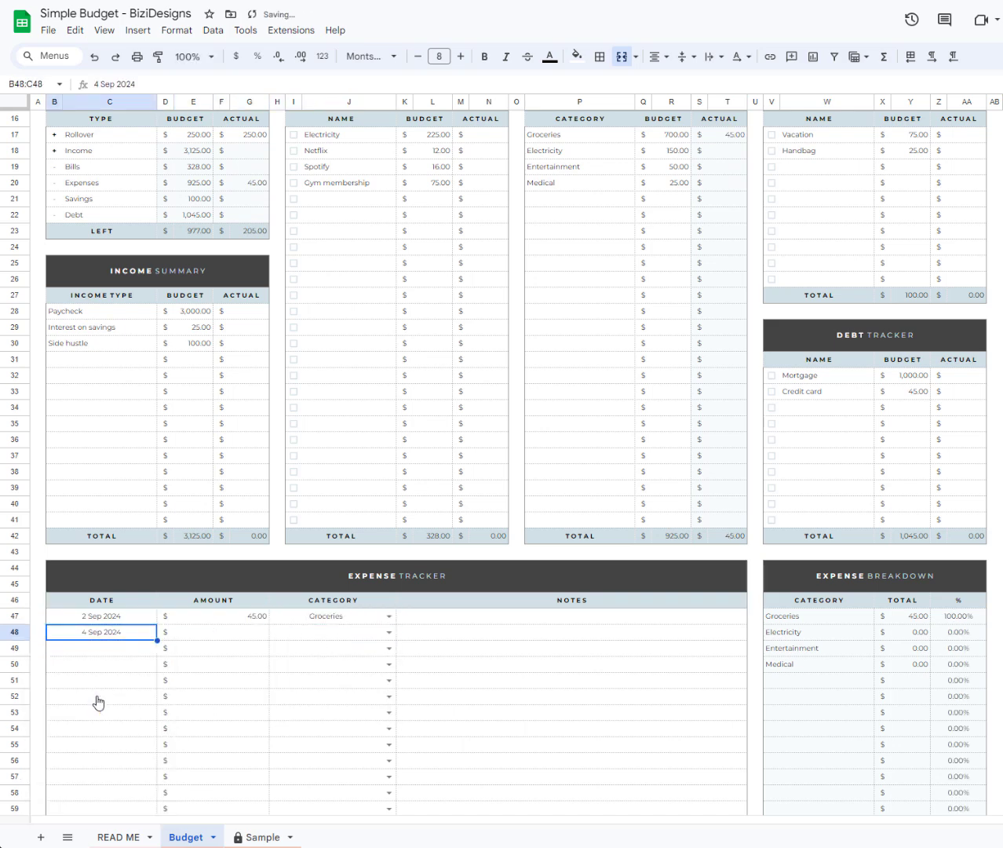
left_click(248, 636)
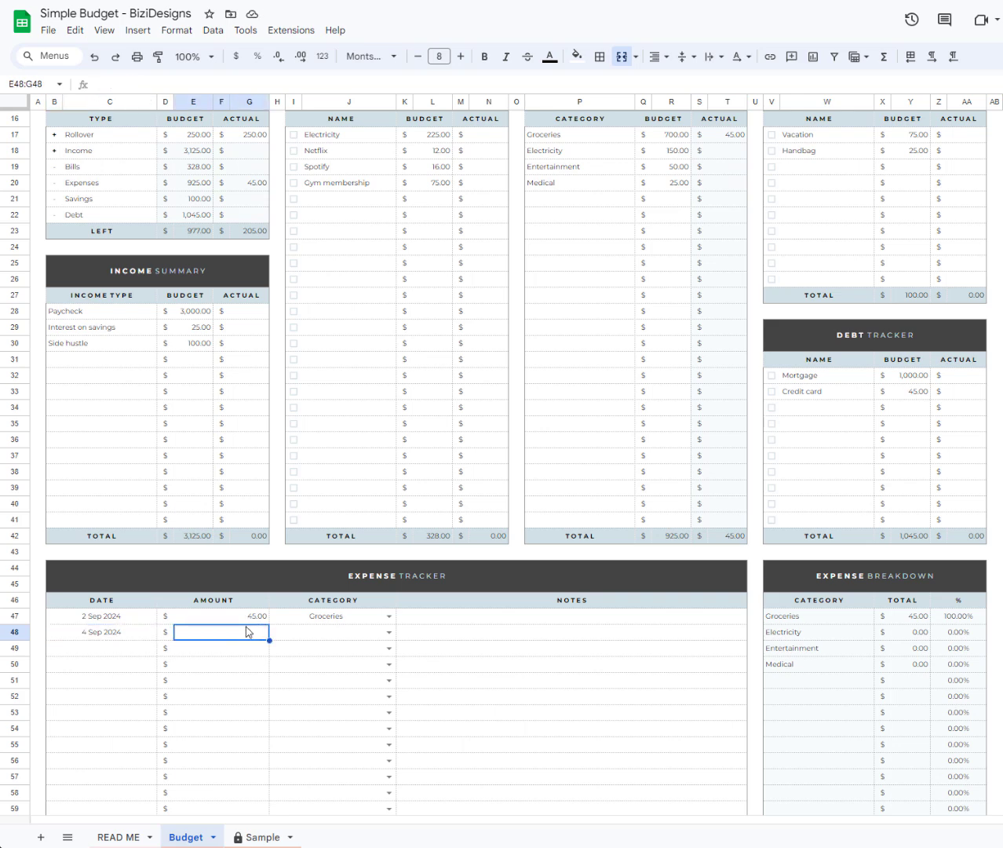
type("75")
left_click(389, 632)
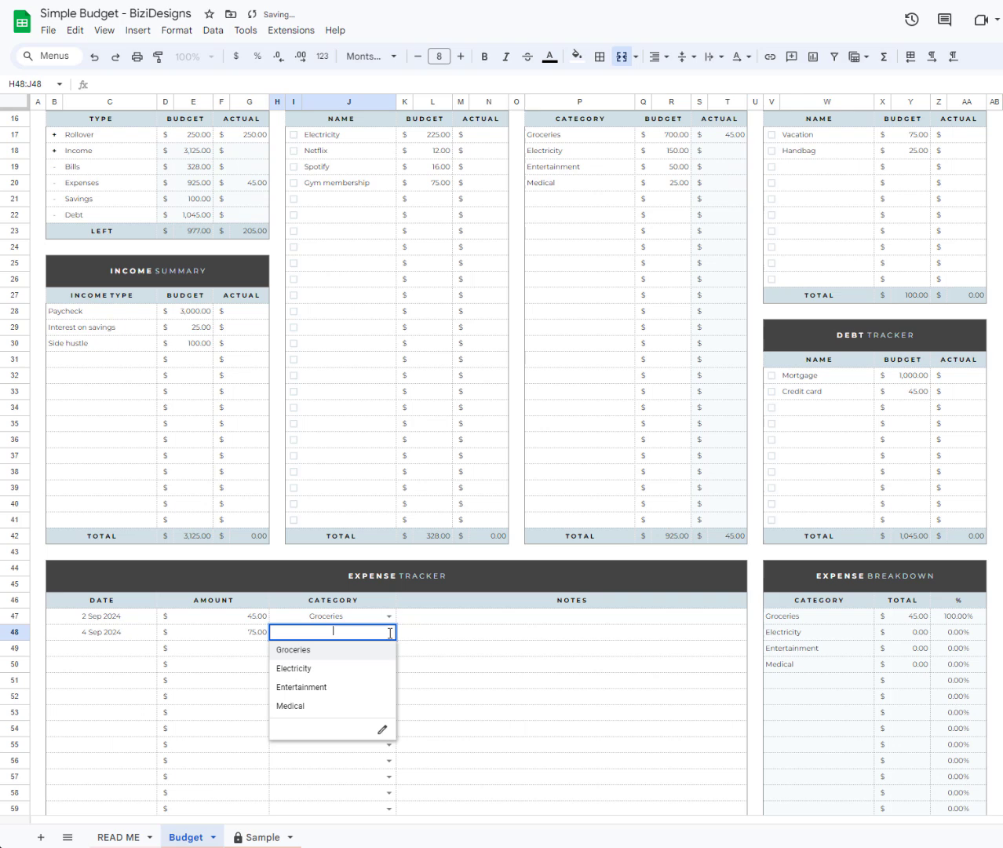
left_click(327, 687)
Log the third expense in the Expense Tracker: 6 Sep 2024, amount 150, category Medical.
left_click(98, 652)
double_click(97, 653)
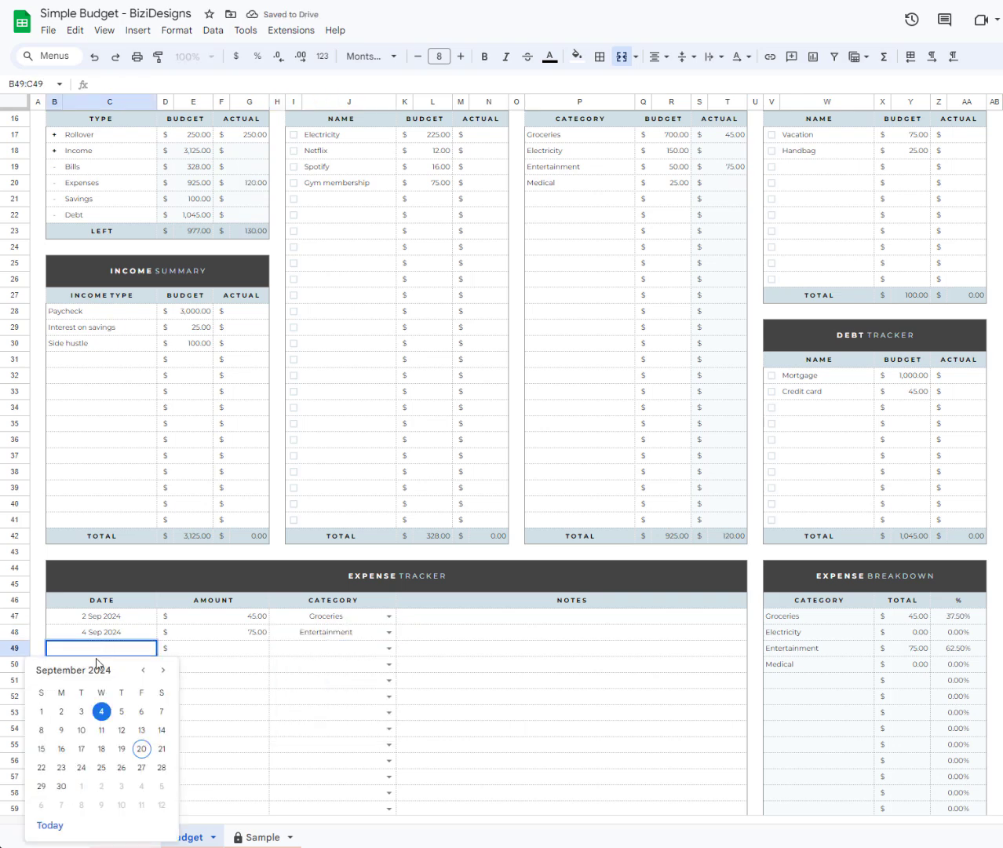
left_click(139, 712)
left_click(248, 655)
type("150")
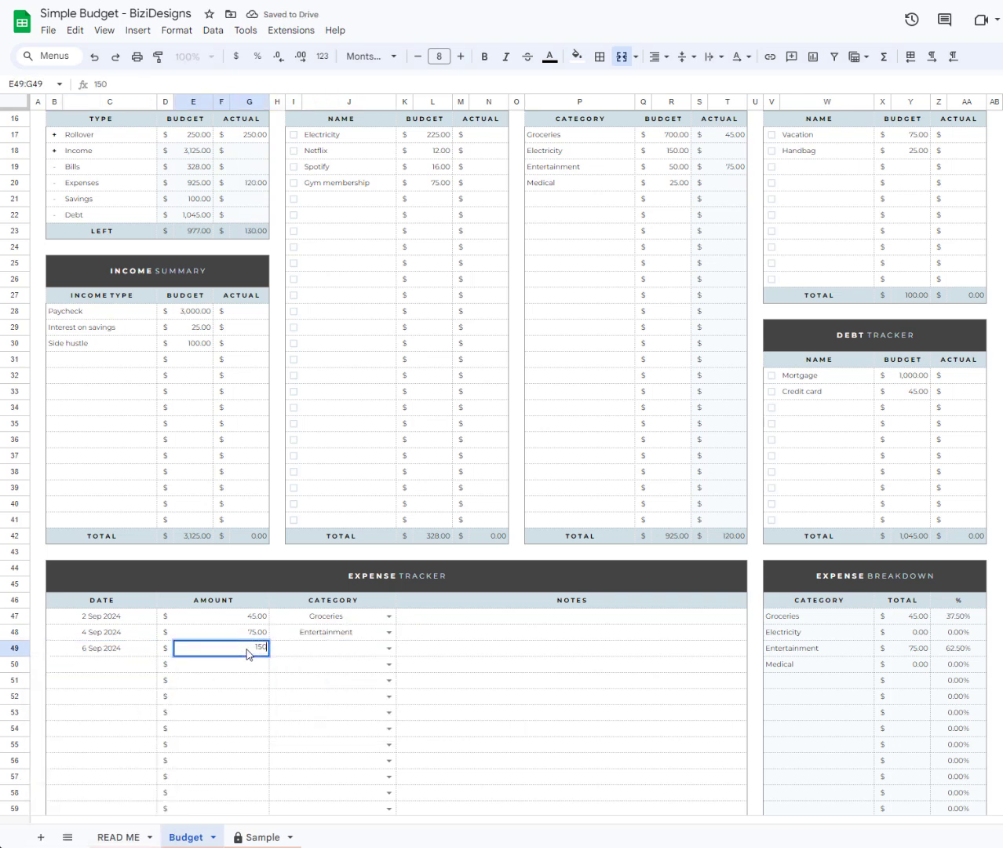
left_click(388, 648)
left_click(326, 722)
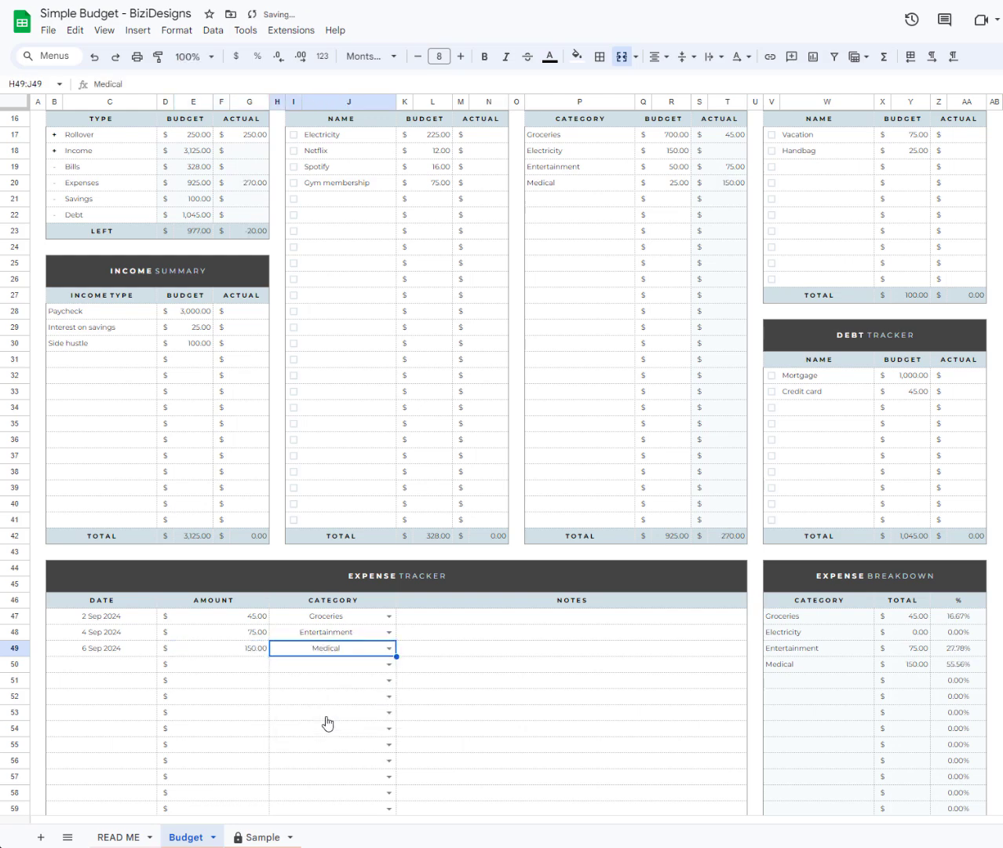
left_click(454, 654)
left_click(502, 683)
scroll(503, 688, "up", 4)
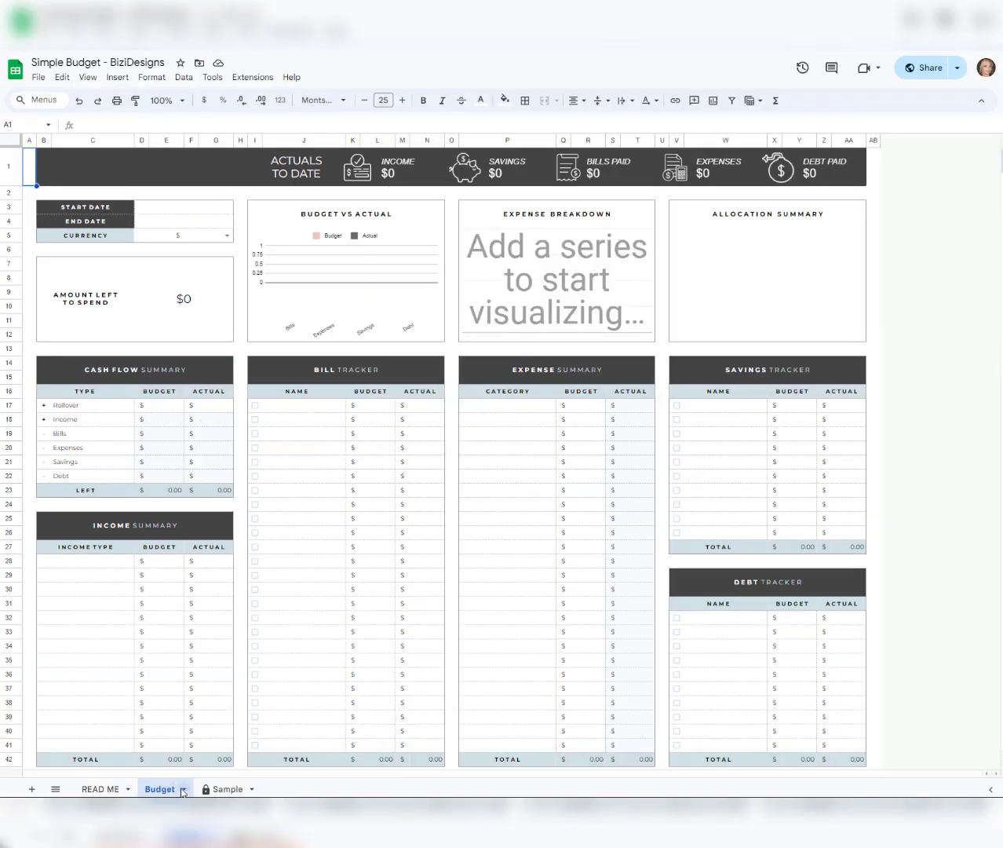
left_click(183, 790)
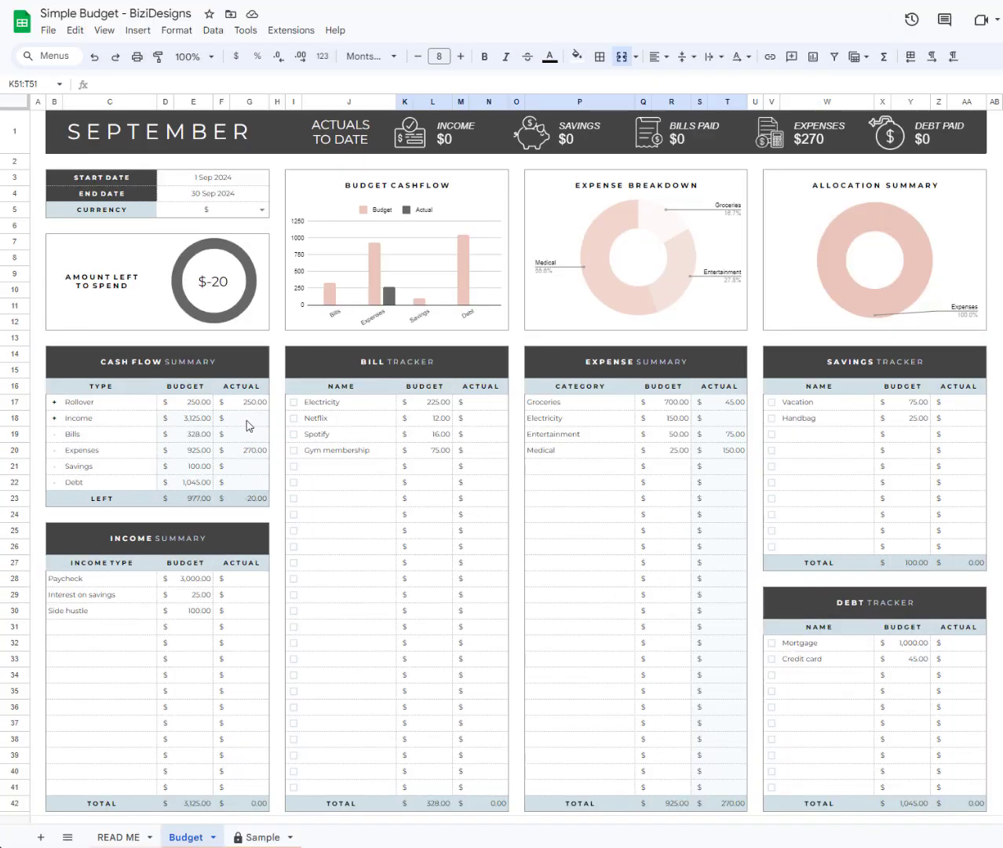
left_click(206, 420)
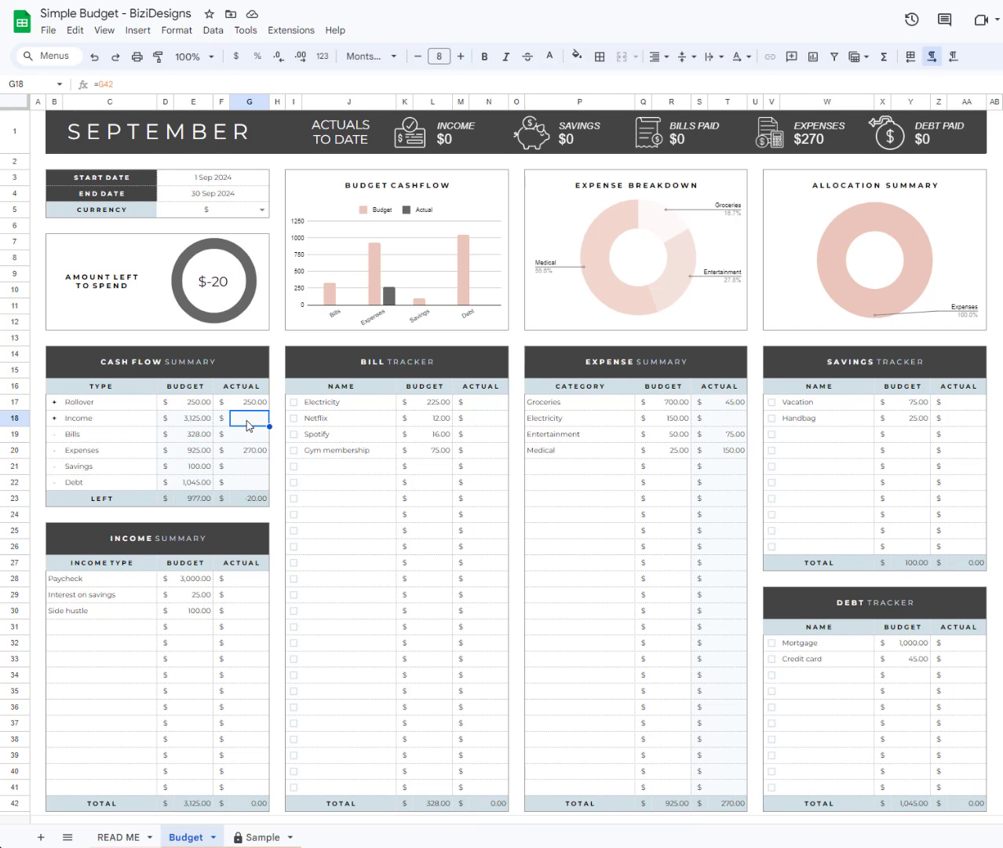
left_click(200, 422)
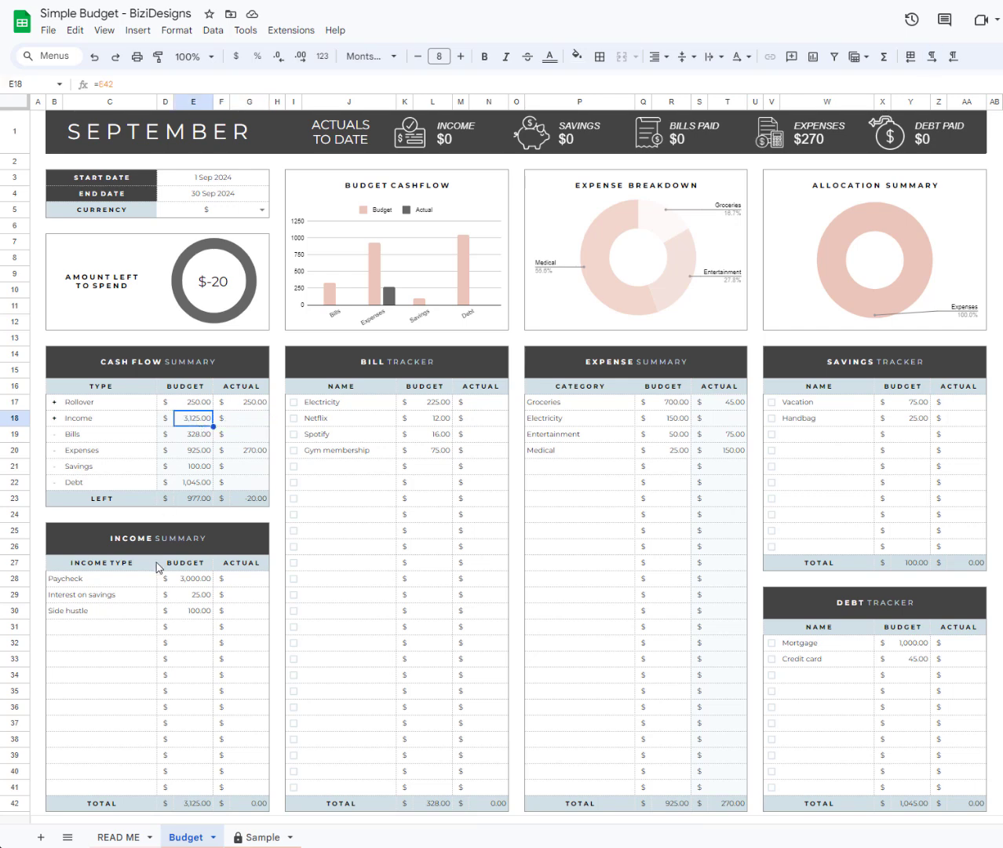
Enter 3000 as the actual amount for Paycheck in the Income Summary.
left_click(237, 580)
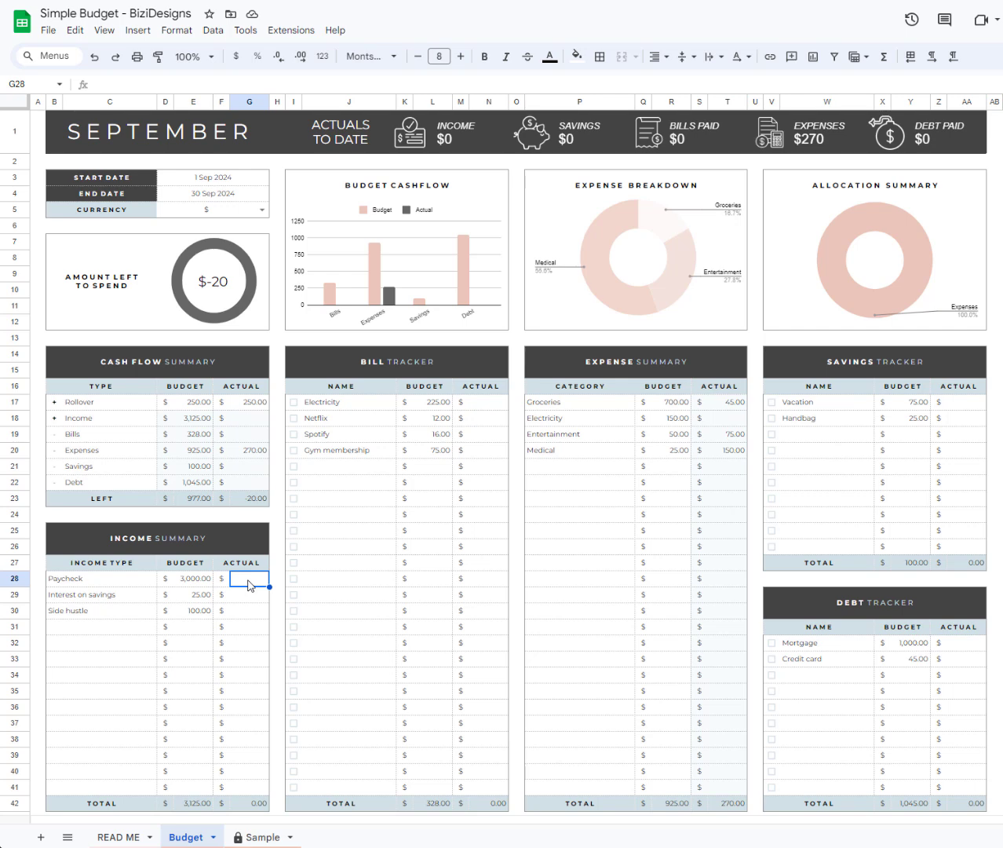
type("3000")
key("Return")
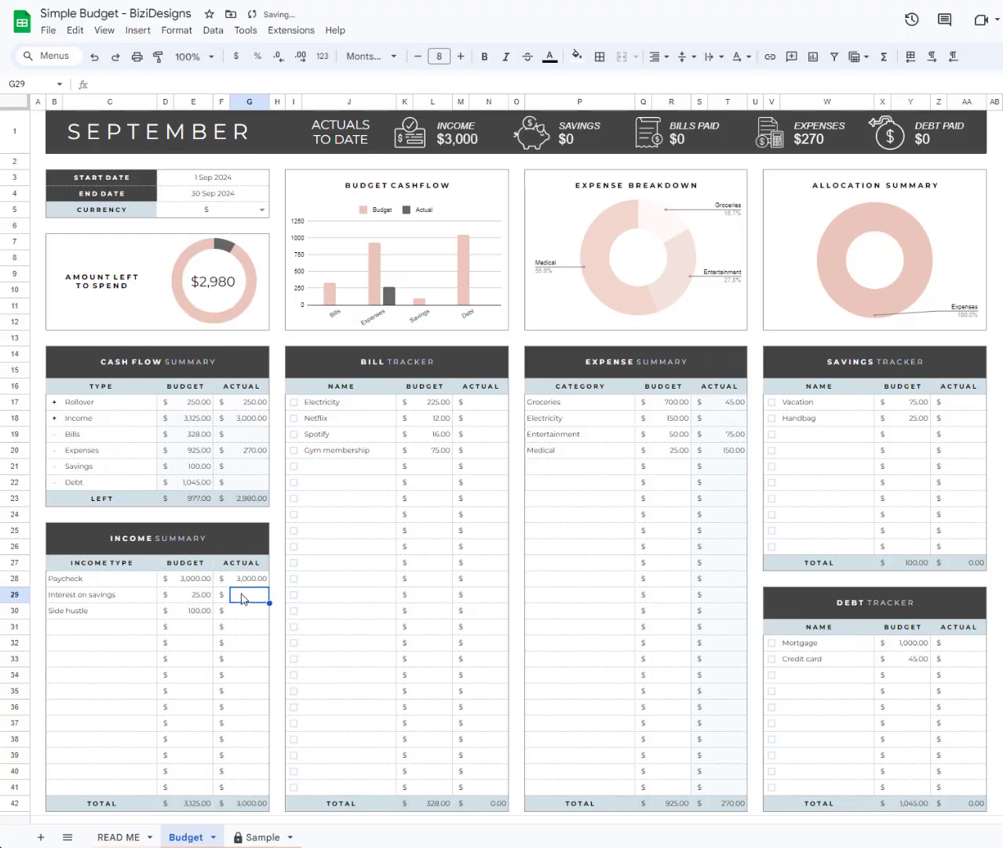